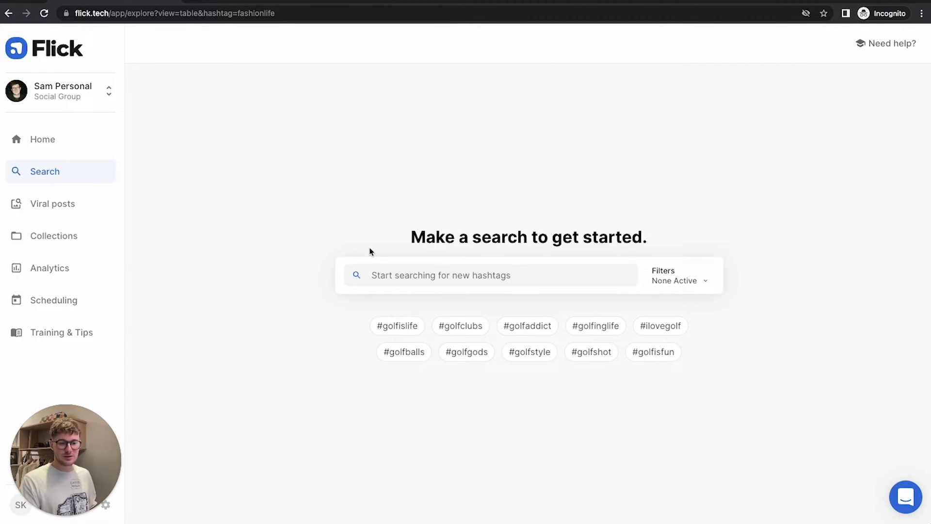
Search for 'fashionlife' and review the related hashtags' DAPC, average likes and total posts.
click(402, 276)
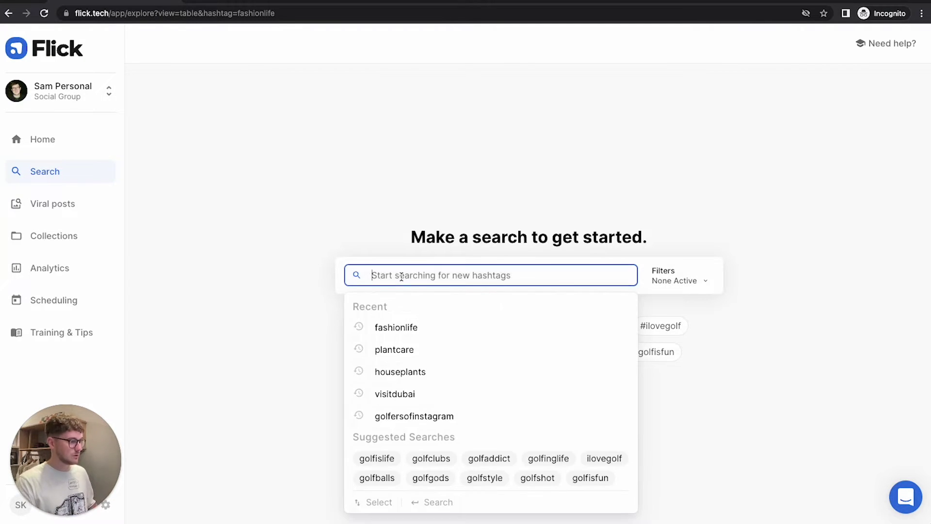
text(fasino)
key(BackSpace)
key(BackSpace)
key(BackSpace)
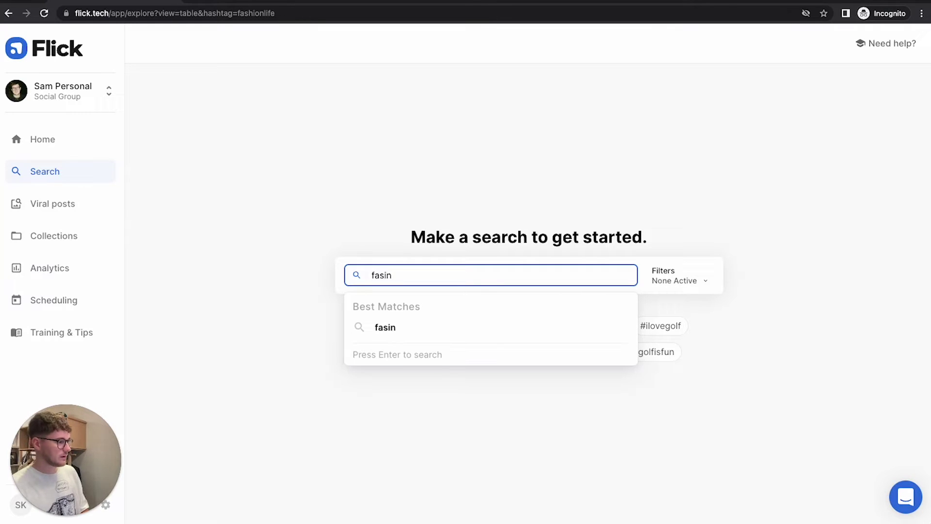
text(hionlife)
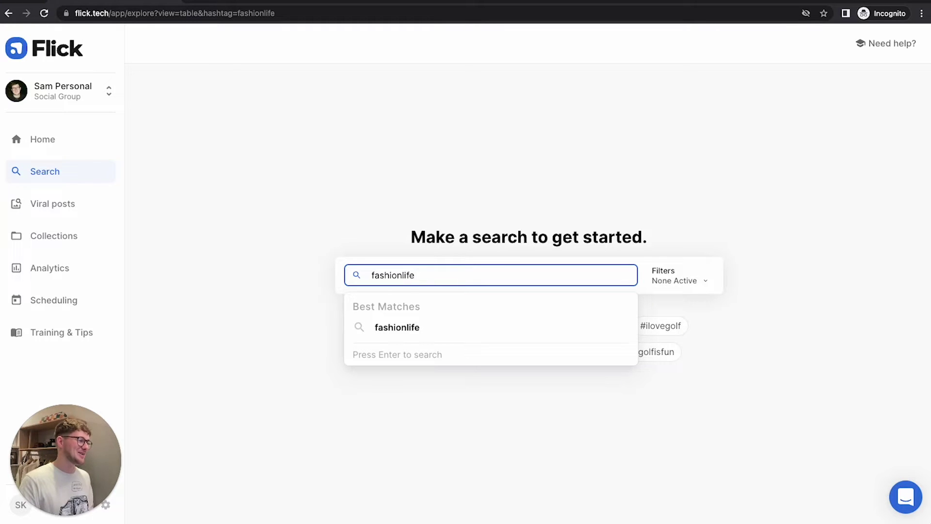
key(Return)
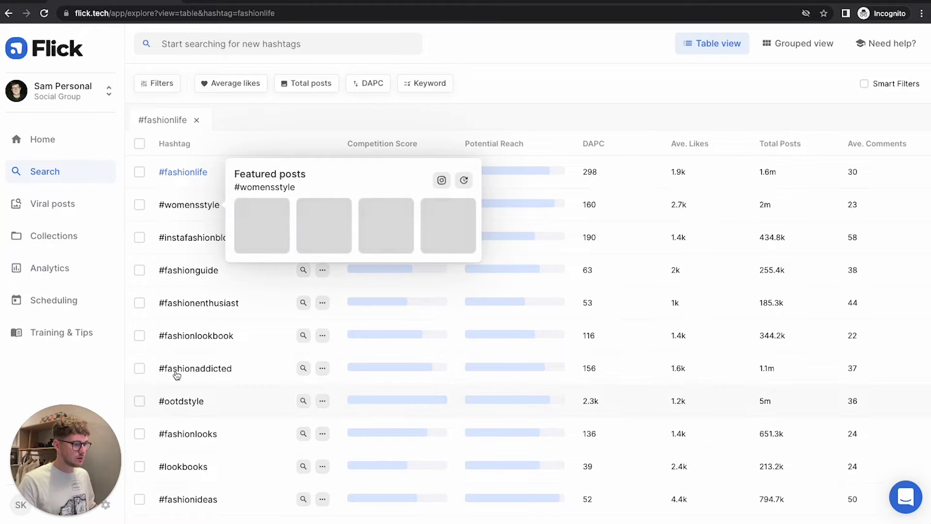
scroll(225, 296, down, 2)
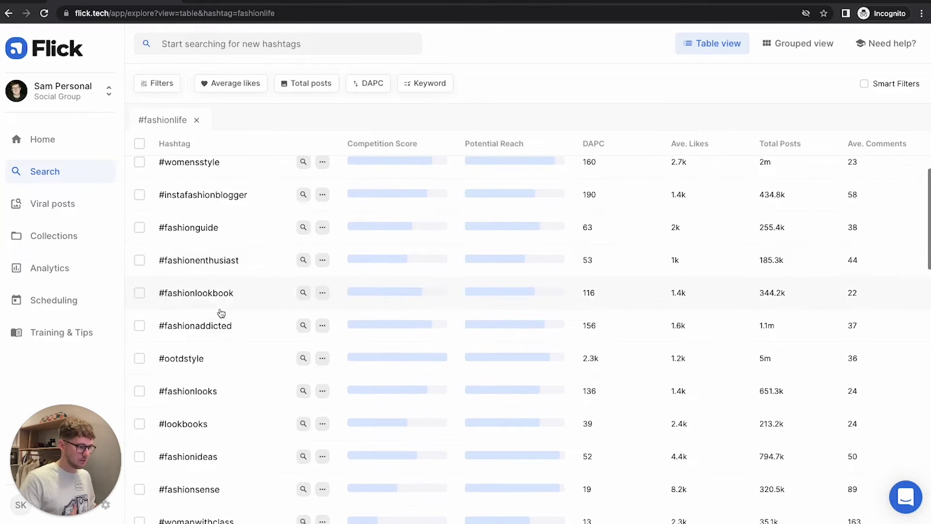
scroll(228, 243, up, 2)
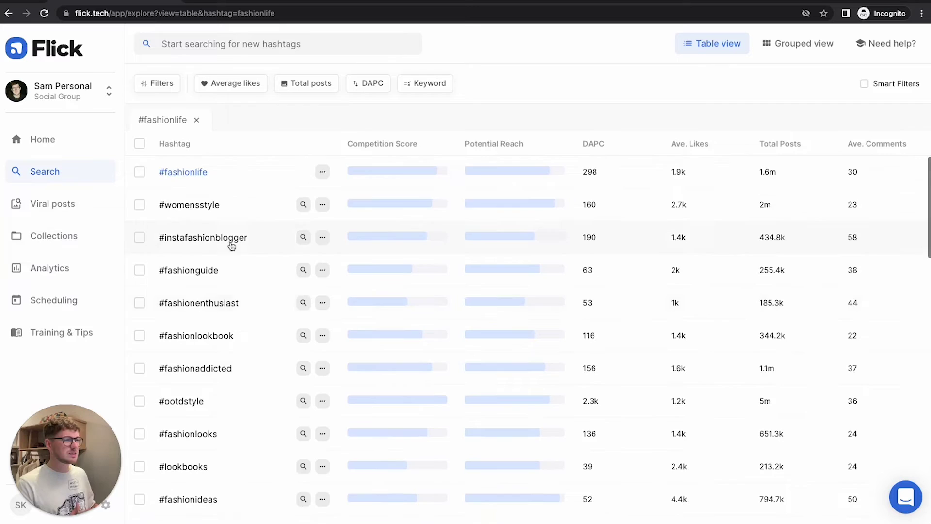
scroll(252, 207, down, 8)
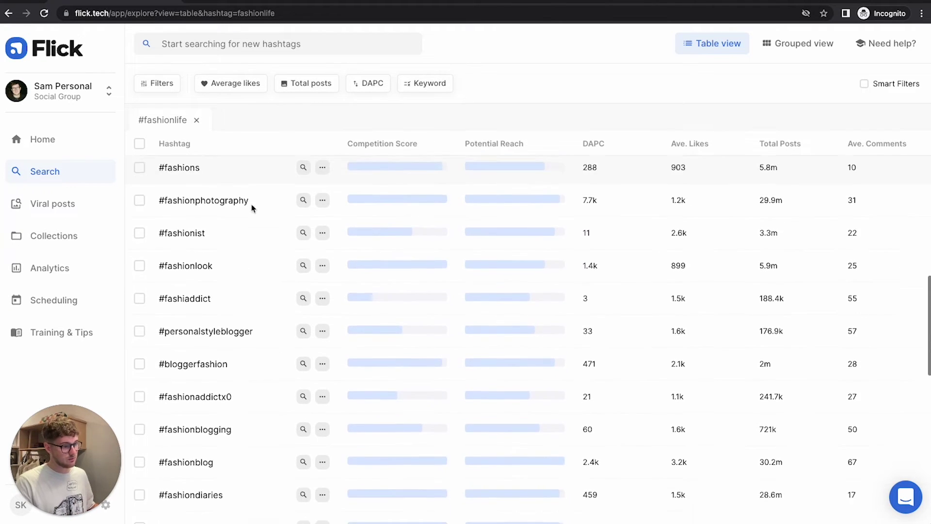
scroll(253, 209, up, 7)
scroll(253, 209, up, 2)
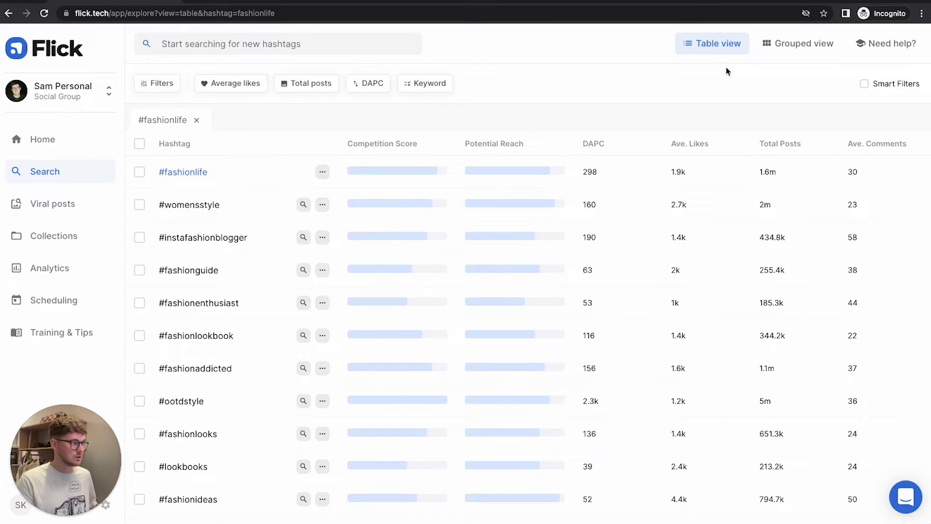
click(803, 53)
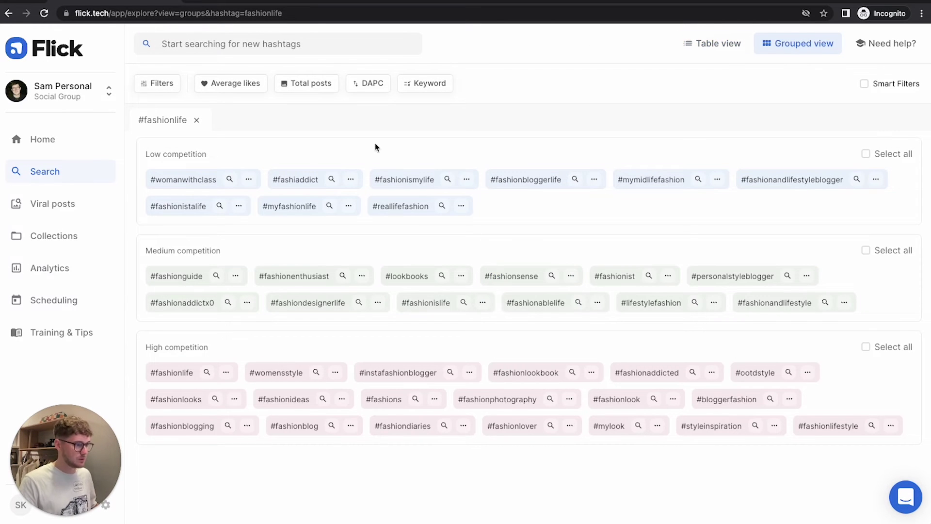
click(715, 42)
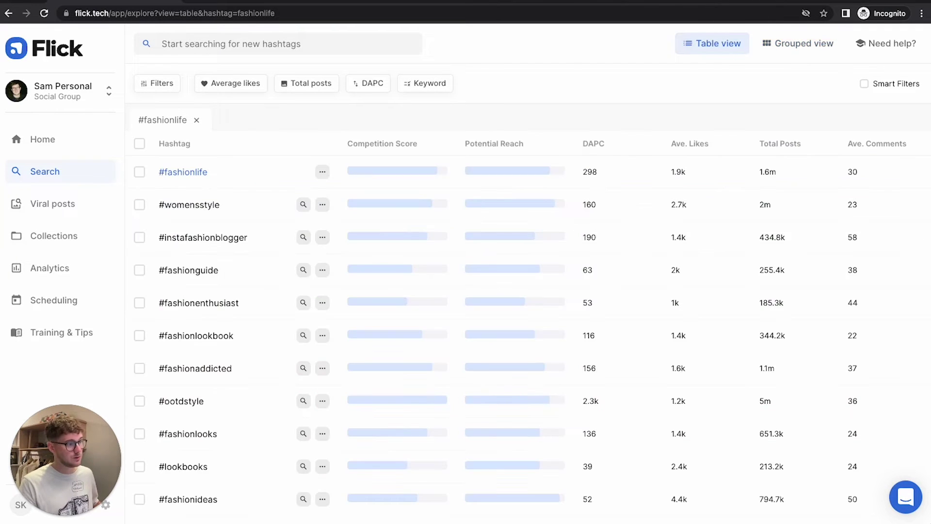
click(799, 39)
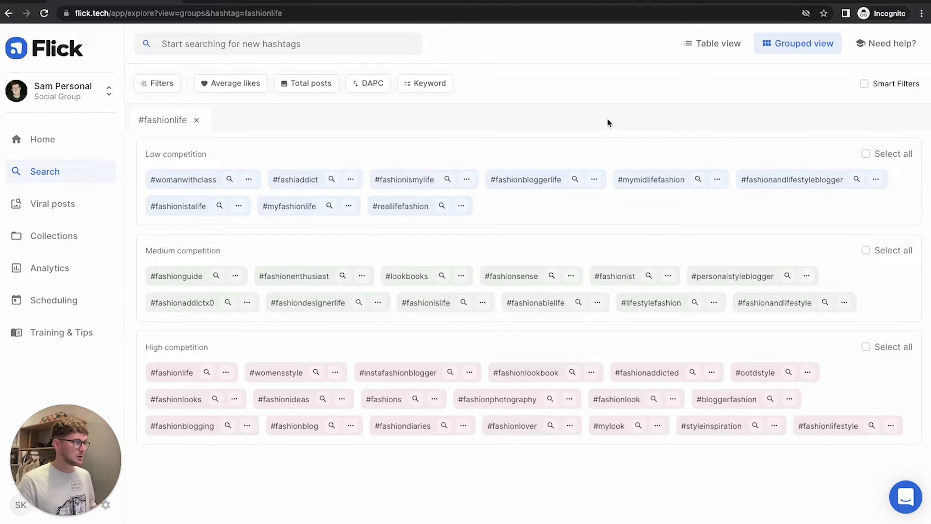
click(699, 49)
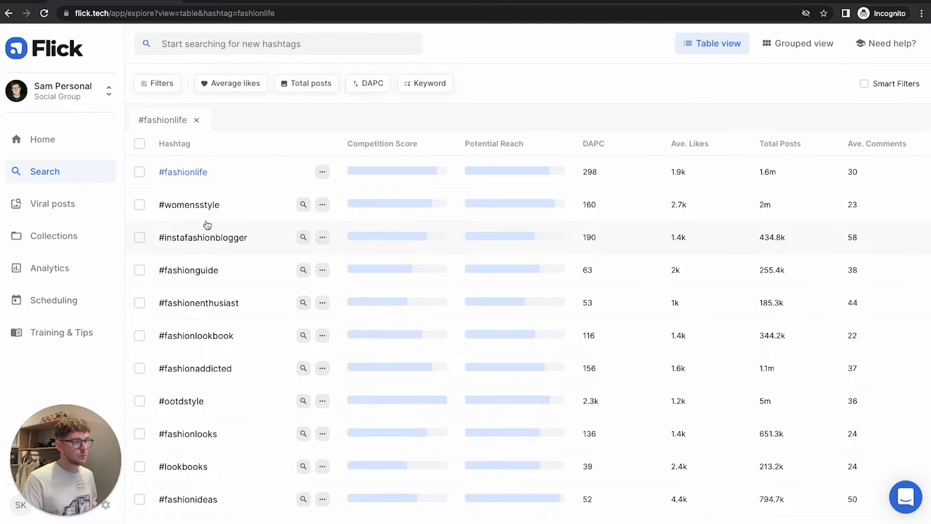
scroll(207, 224, down, 1)
scroll(208, 223, up, 1)
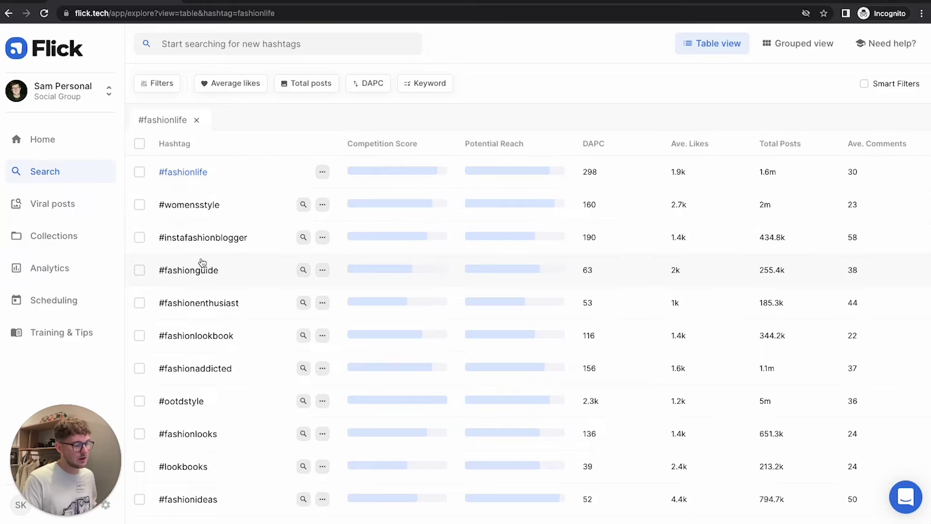
scroll(202, 263, down, 2)
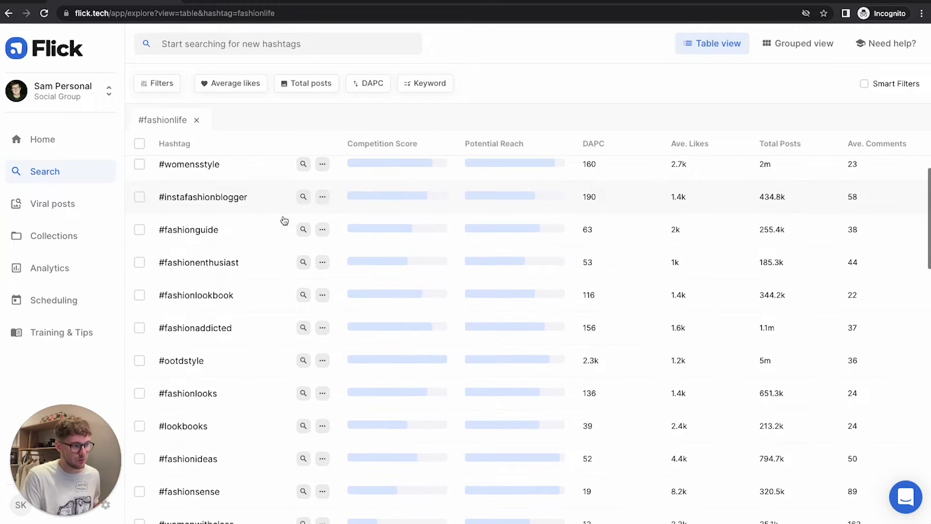
scroll(283, 221, up, 1)
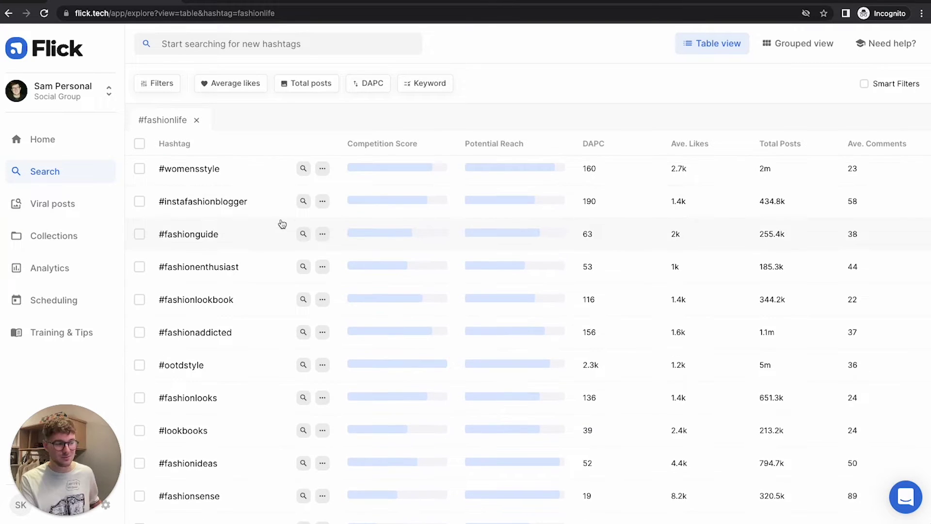
click(304, 236)
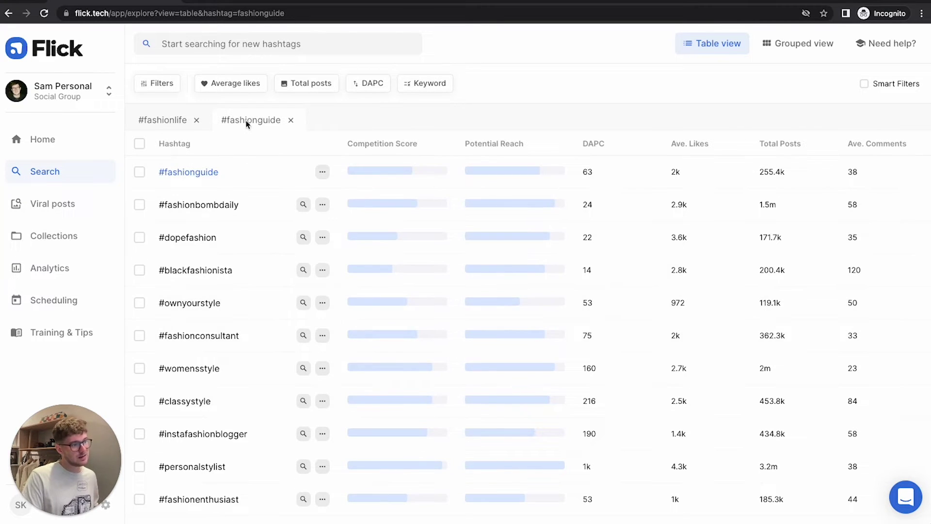
click(171, 122)
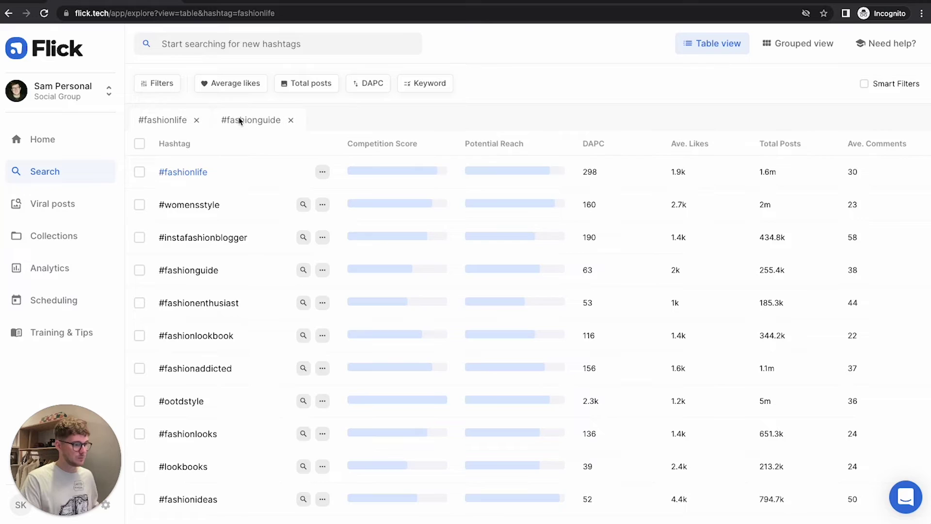
click(241, 124)
click(170, 125)
scroll(165, 294, down, 3)
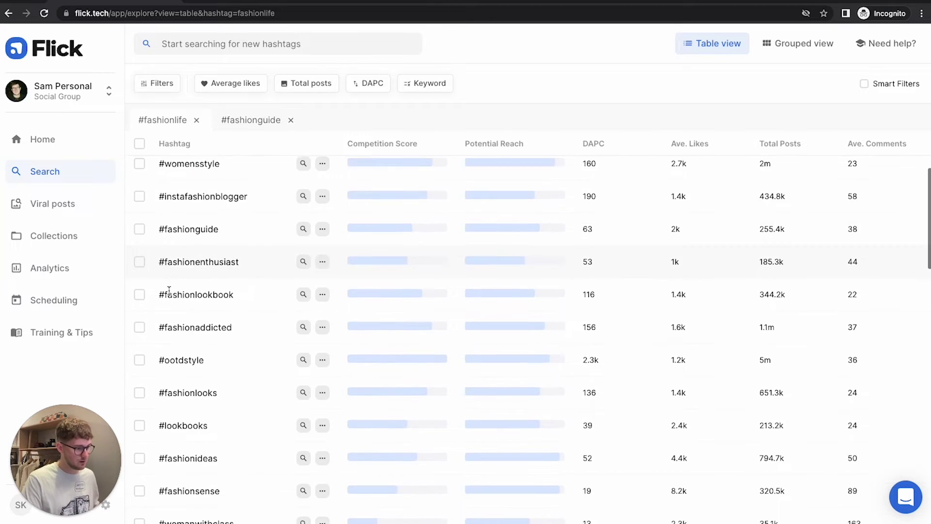
click(303, 321)
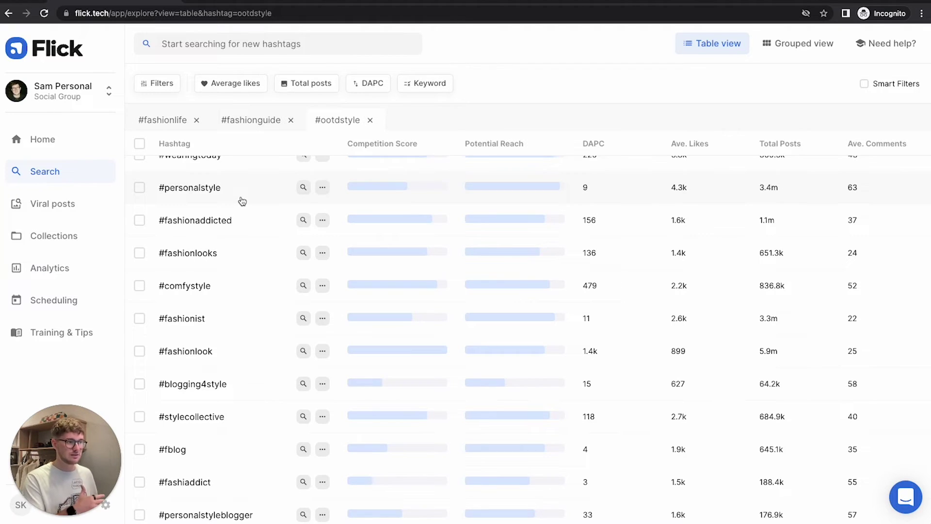
click(255, 124)
scroll(228, 349, down, 6)
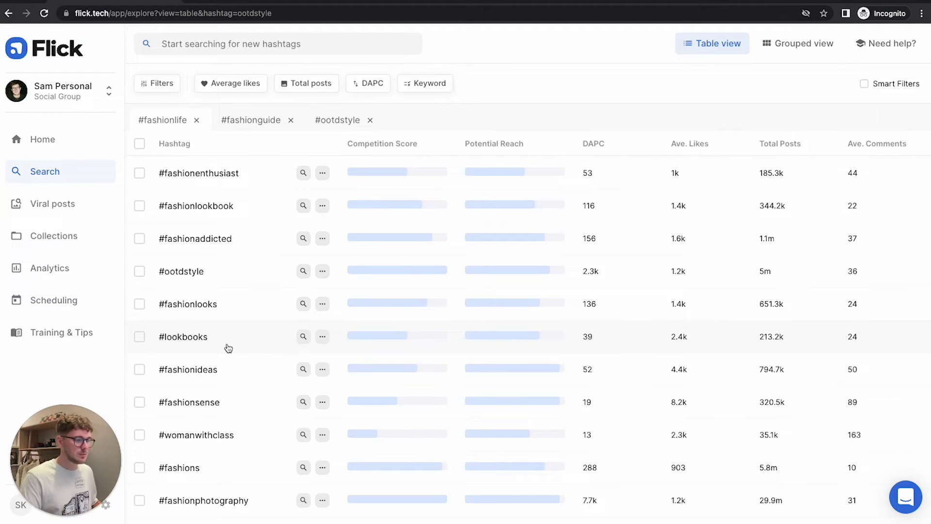
scroll(228, 348, down, 3)
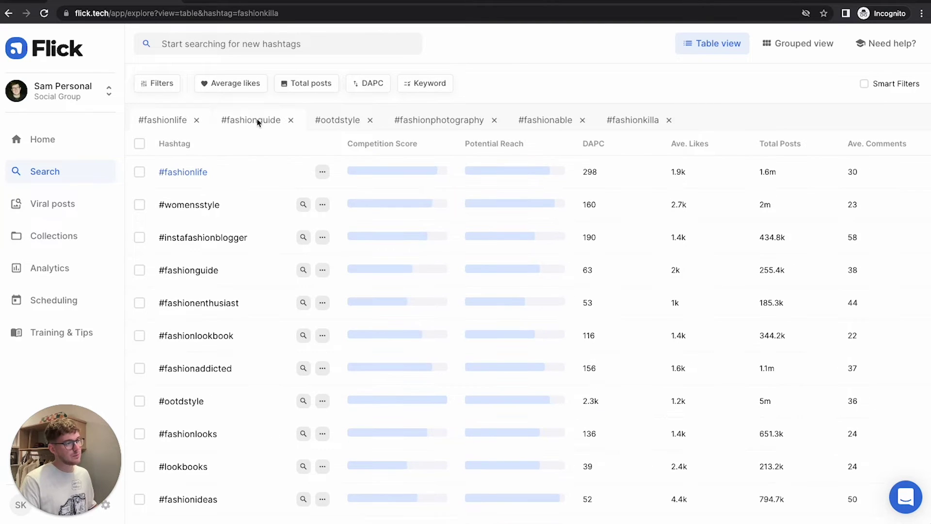
click(258, 122)
click(339, 120)
click(156, 124)
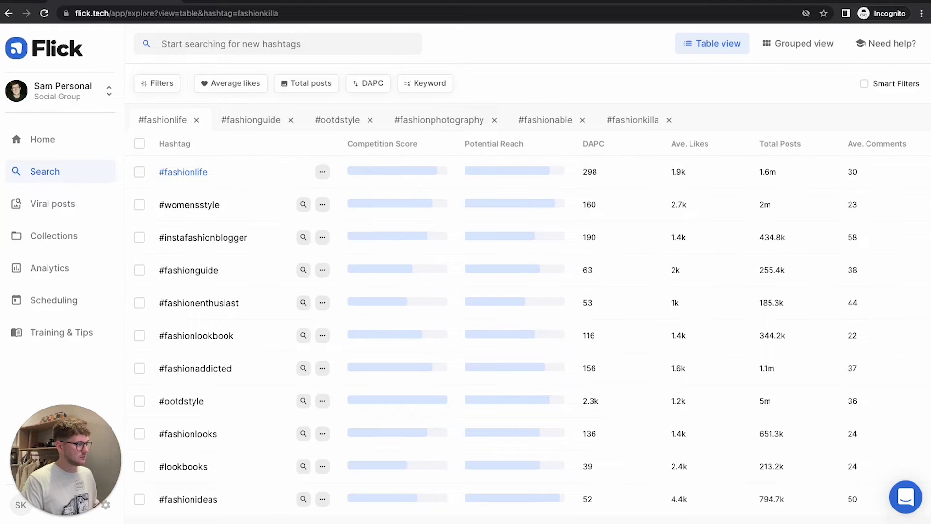
scroll(699, 453, down, 15)
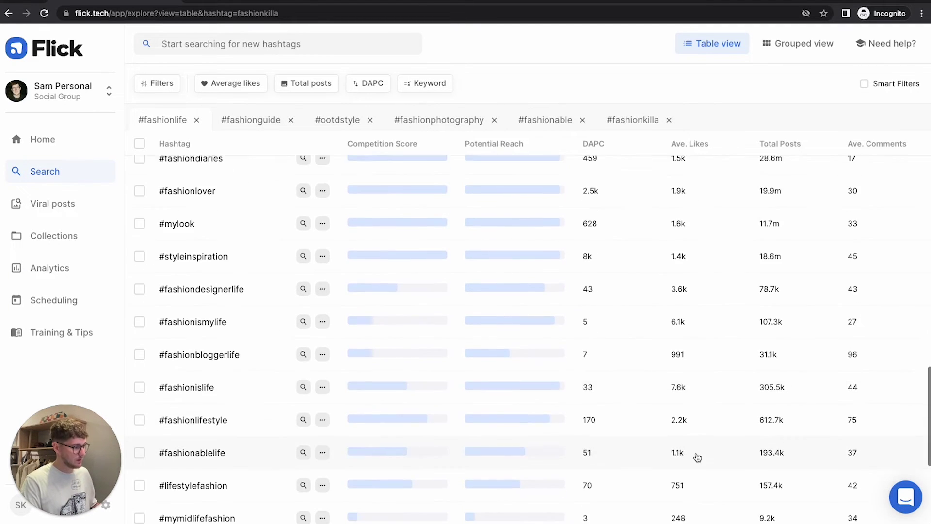
scroll(580, 357, up, 10)
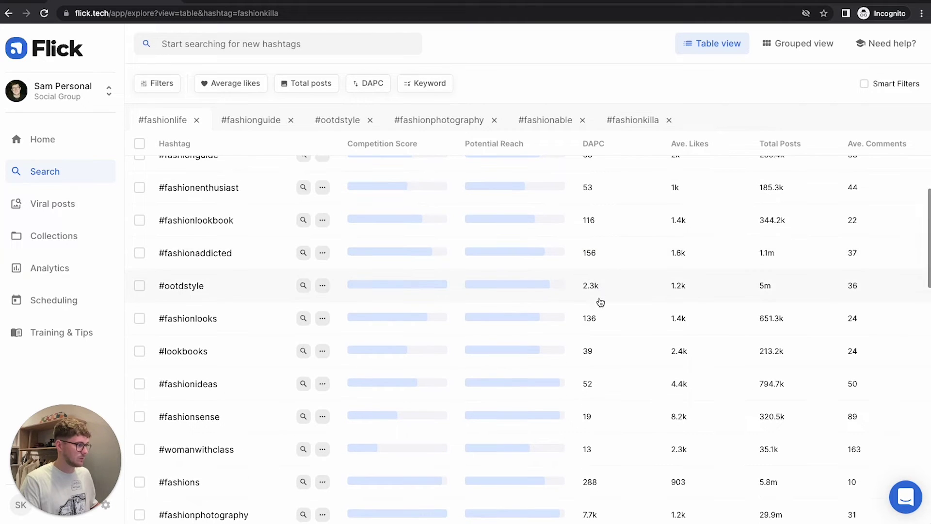
scroll(592, 291, up, 3)
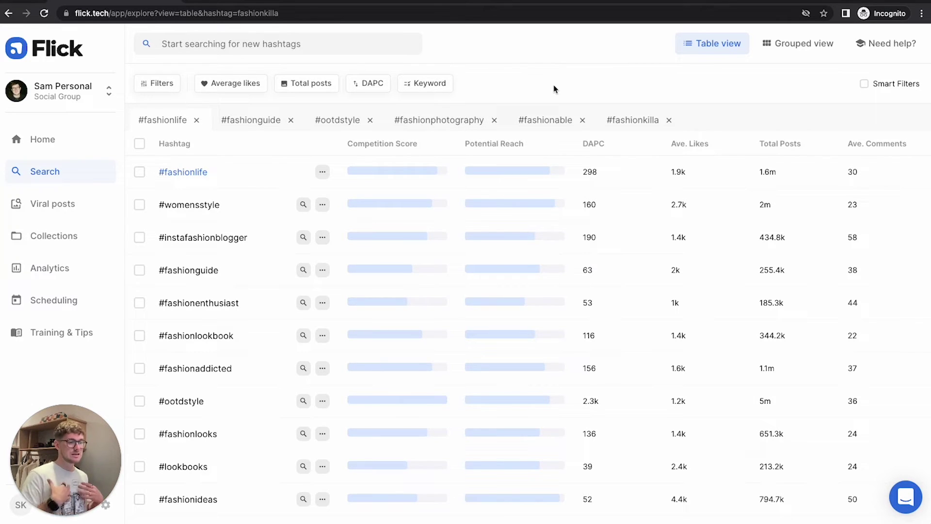
Set the DAPC filter range to 10–200 and apply it to the results.
click(365, 87)
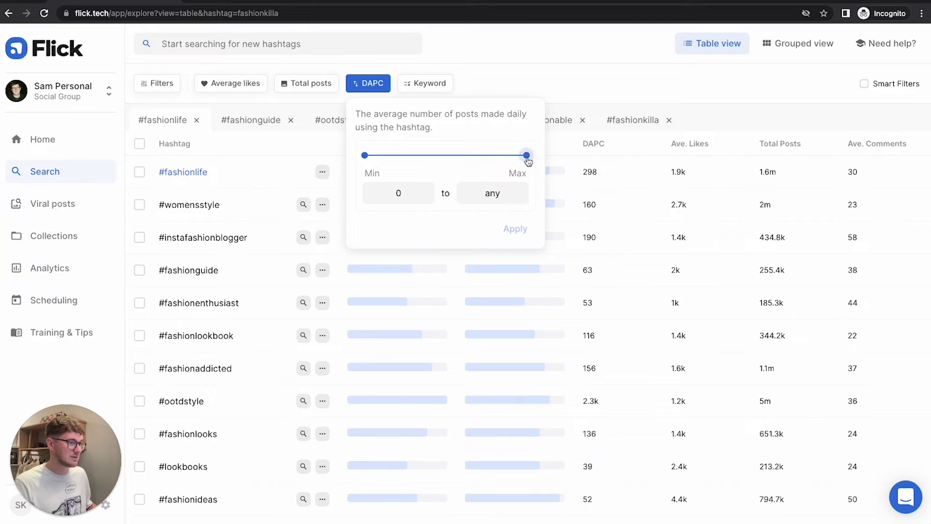
drag(525, 155, 432, 159)
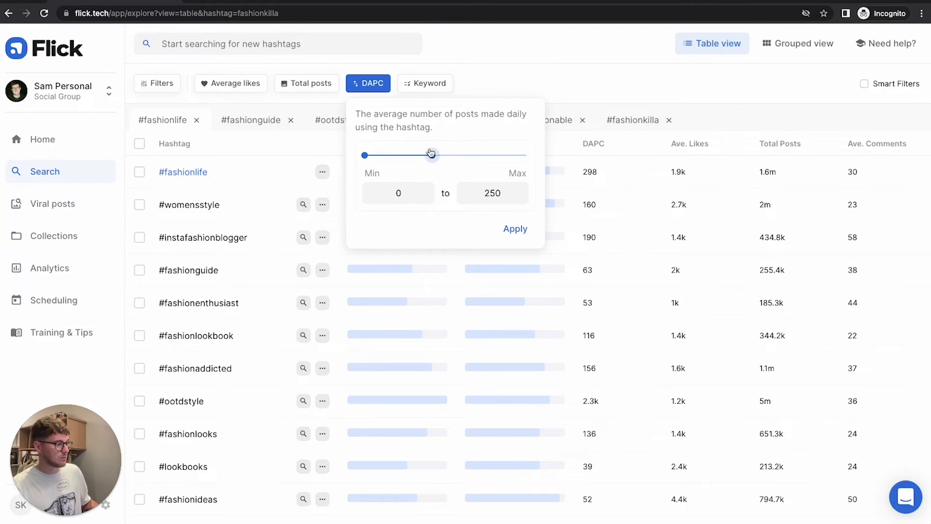
drag(431, 153, 426, 155)
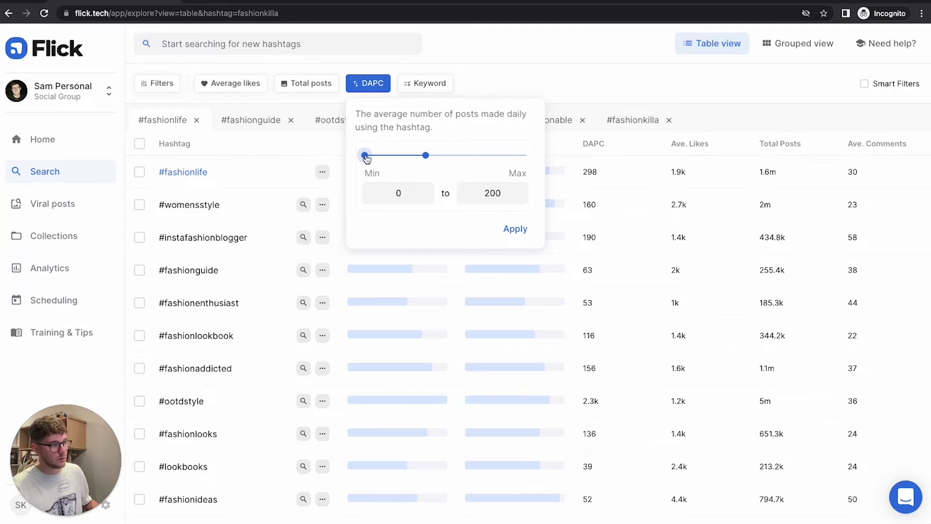
drag(366, 157, 373, 159)
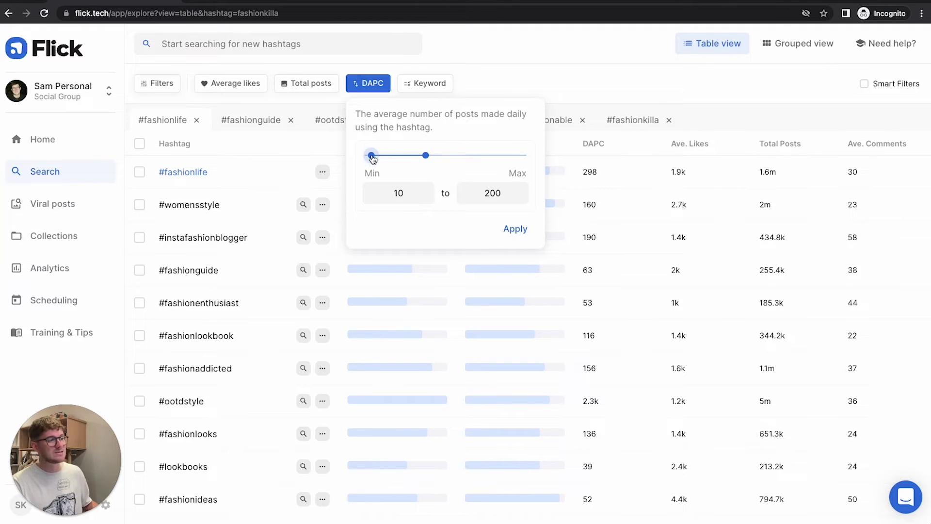
click(515, 228)
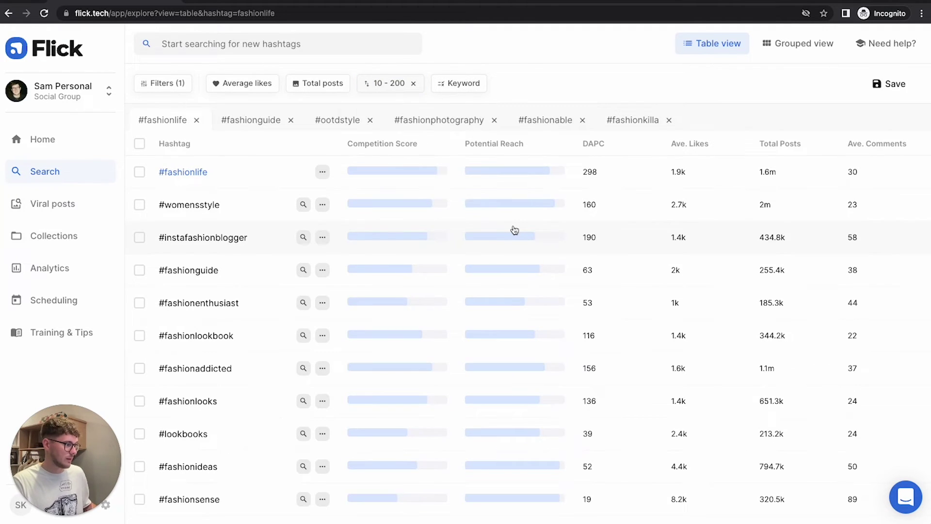
scroll(266, 339, down, 8)
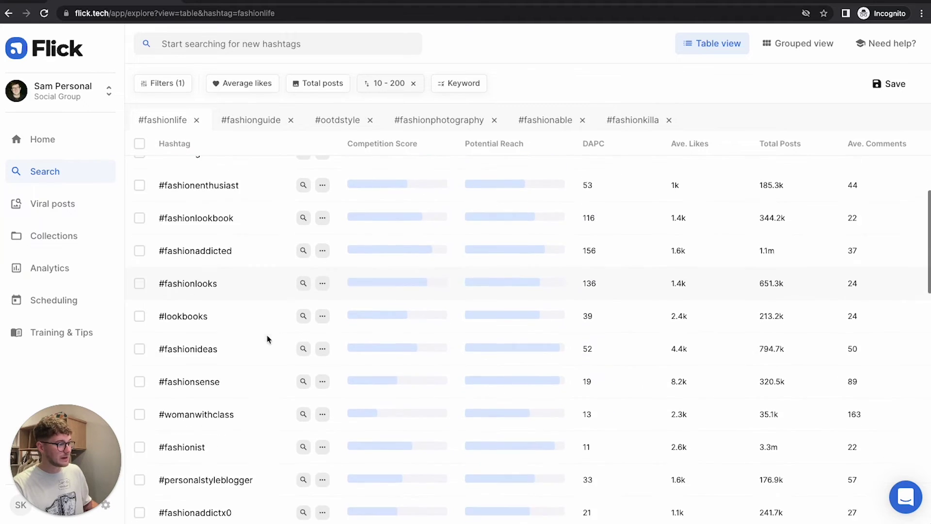
scroll(268, 338, down, 2)
scroll(268, 338, up, 10)
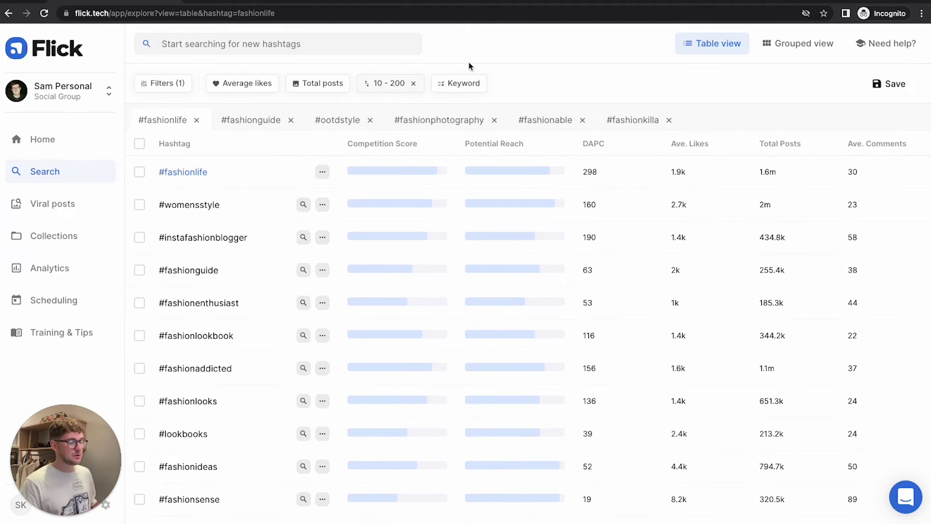
Exclude hashtags containing 'women' or 'woman' with the keyword filter.
click(461, 83)
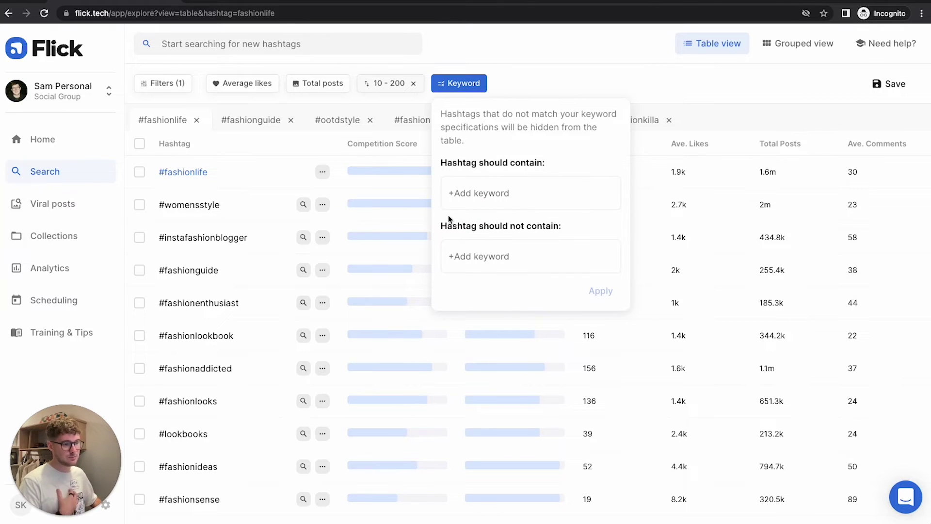
click(479, 246)
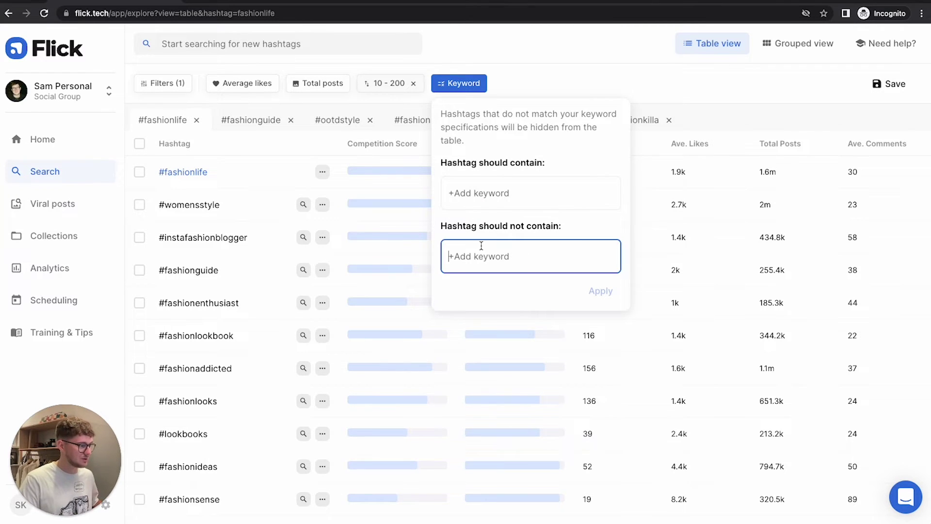
text(womens)
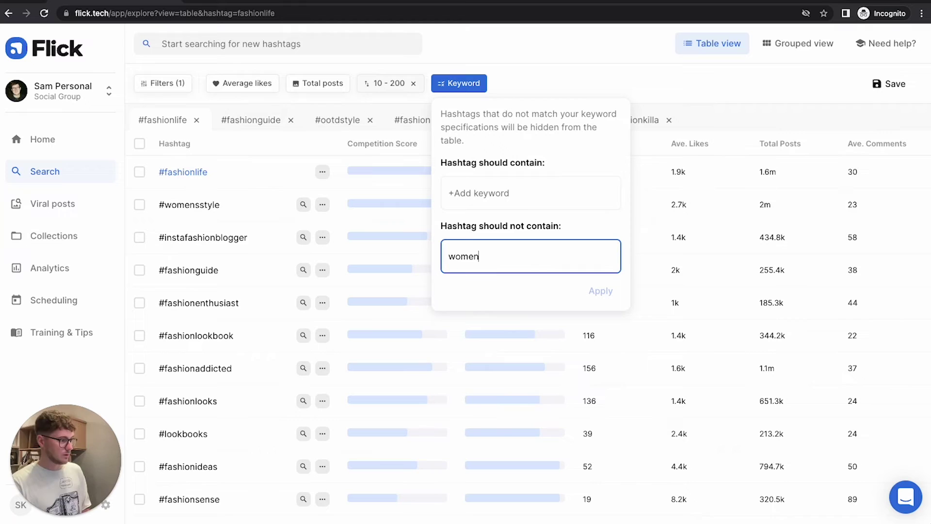
key(BackSpace)
key(BackSpace)
key(BackSpace)
text(en)
key(Return)
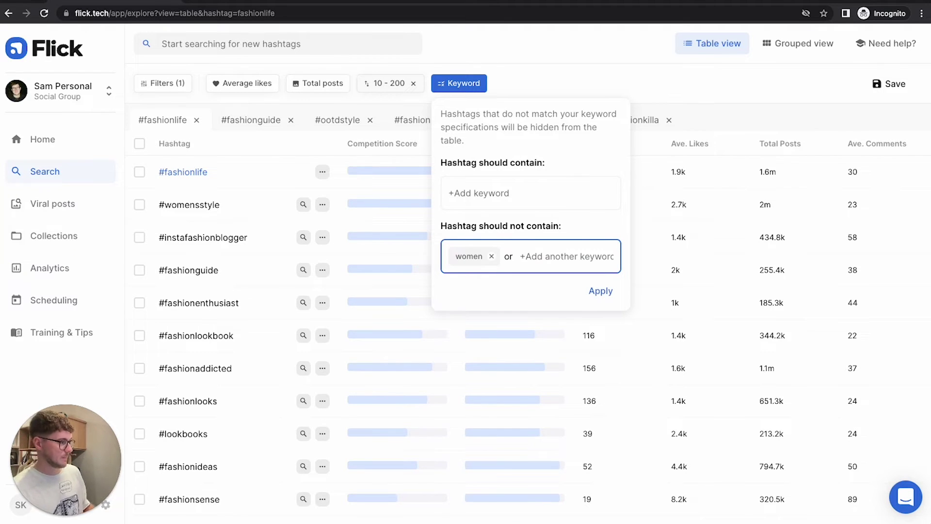
text(woman)
key(Return)
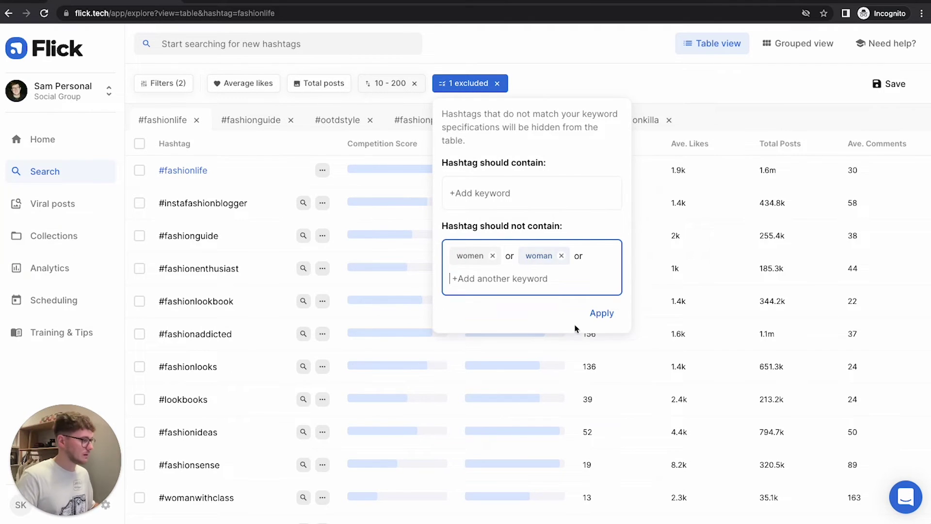
click(601, 315)
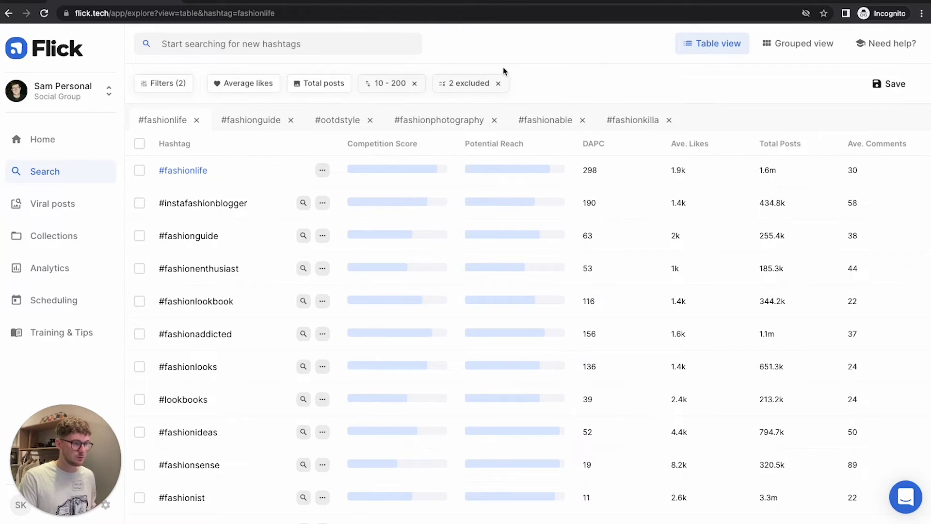
scroll(386, 314, down, 5)
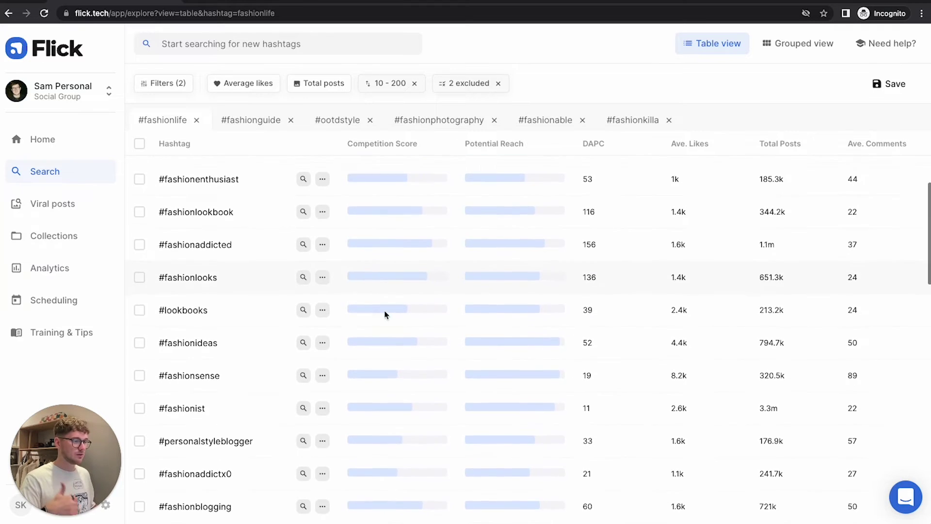
Check the filtered results for the #fashionguide and #ootdstyle seed hashtags.
click(248, 120)
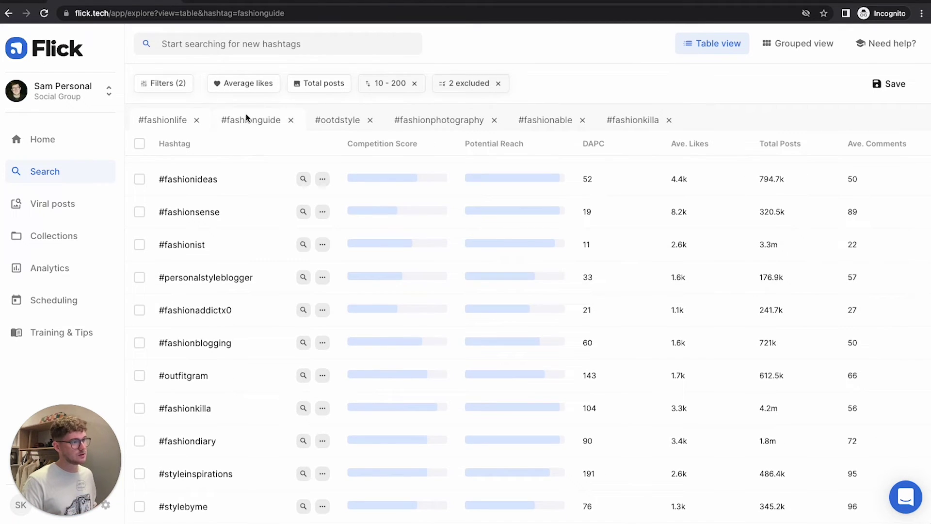
scroll(249, 293, down, 2)
scroll(249, 293, up, 8)
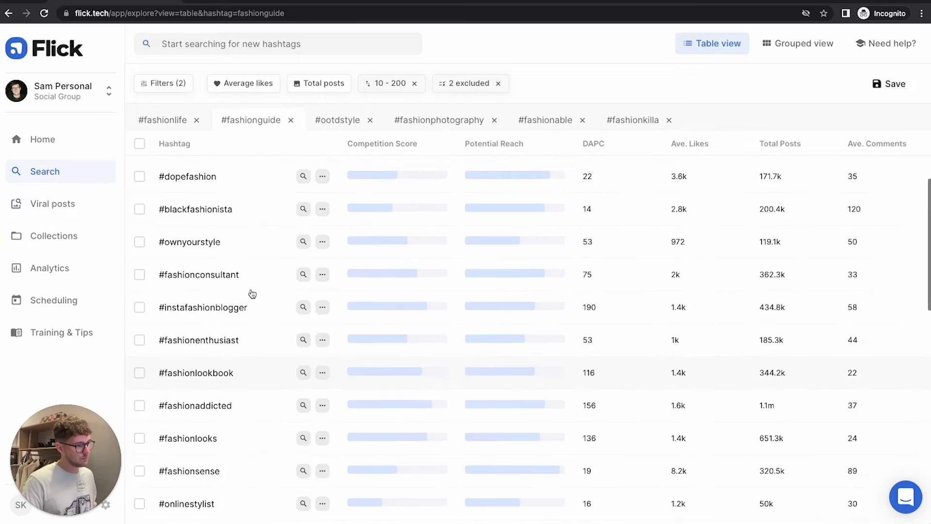
click(342, 121)
click(159, 128)
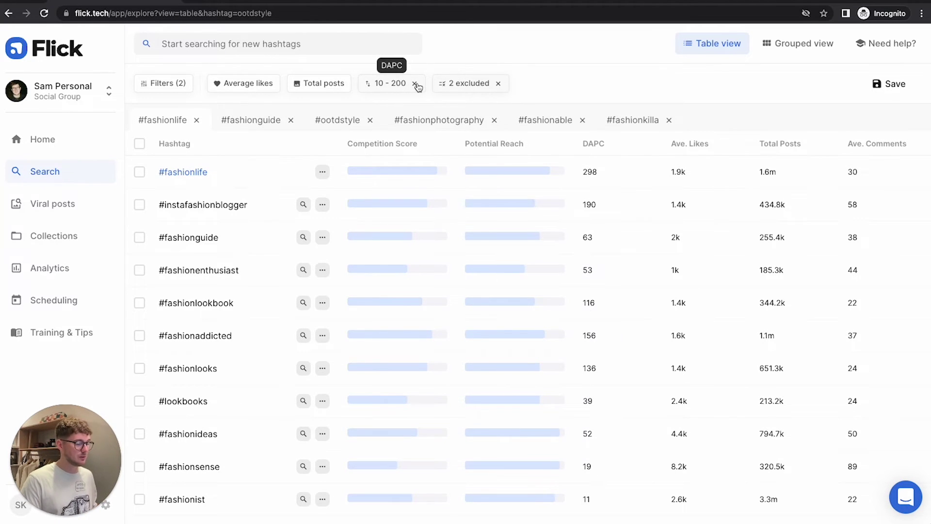
Swap the DAPC and keyword filters for smart filters (146–438 likes, 10k–1.6m posts), then view #fashionguide.
click(416, 84)
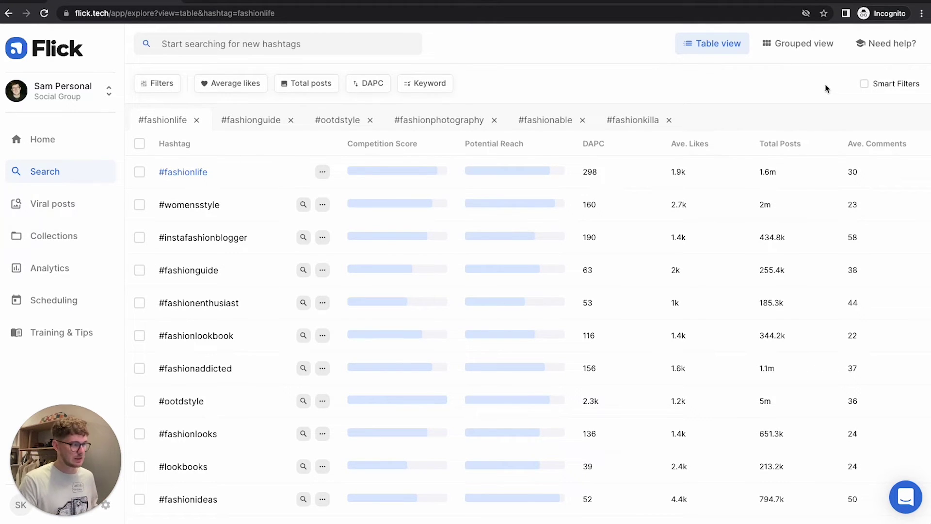
click(864, 84)
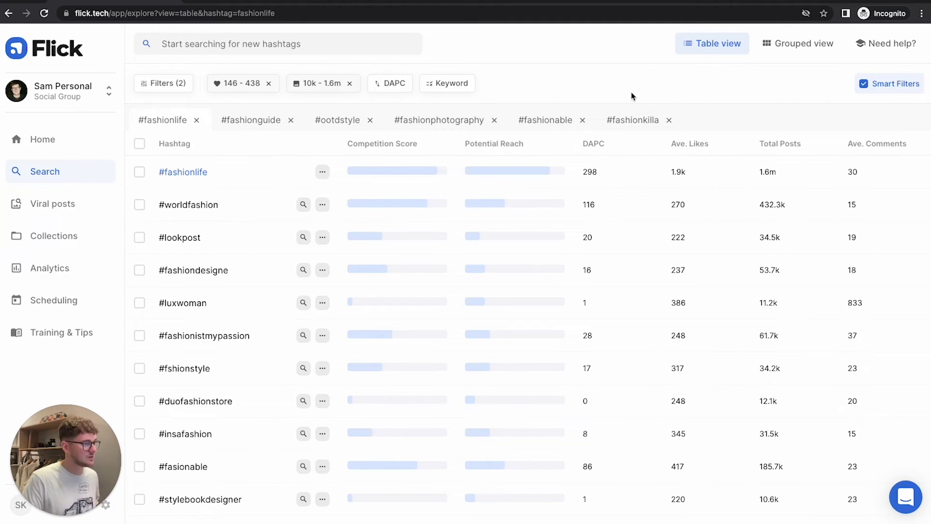
scroll(299, 266, down, 4)
scroll(300, 268, up, 4)
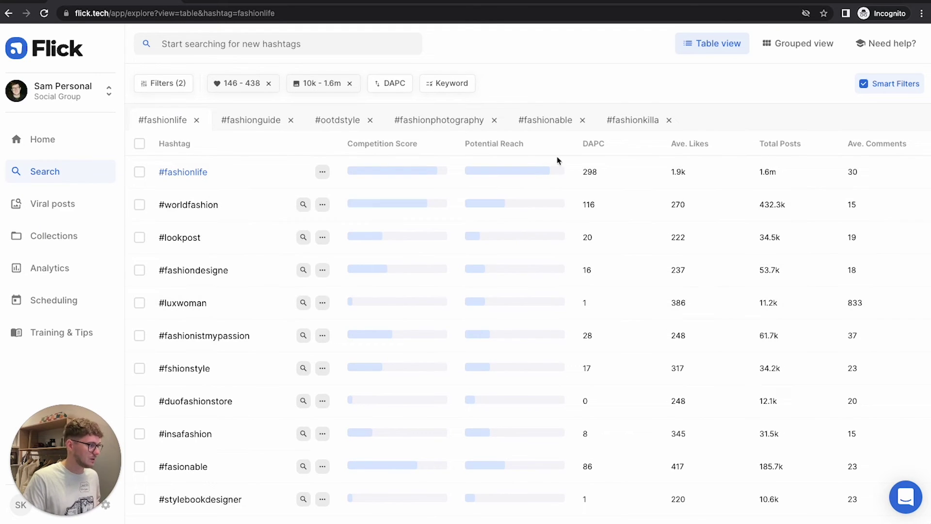
click(252, 128)
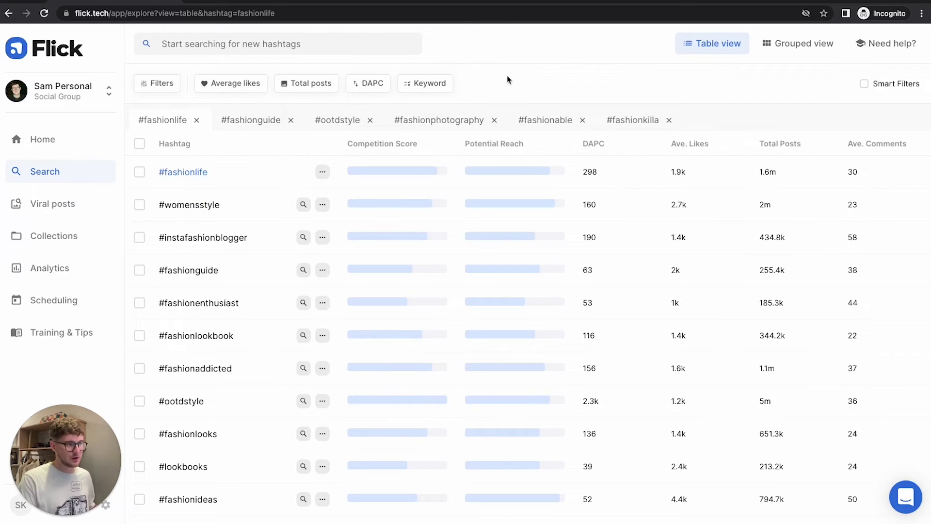
Tick #fashionenthusiast, #fashionguide, #fashionaddicted, #fashionideas and #fashionsense, leaving #fashionphotography unticked.
scroll(508, 77, down, 1)
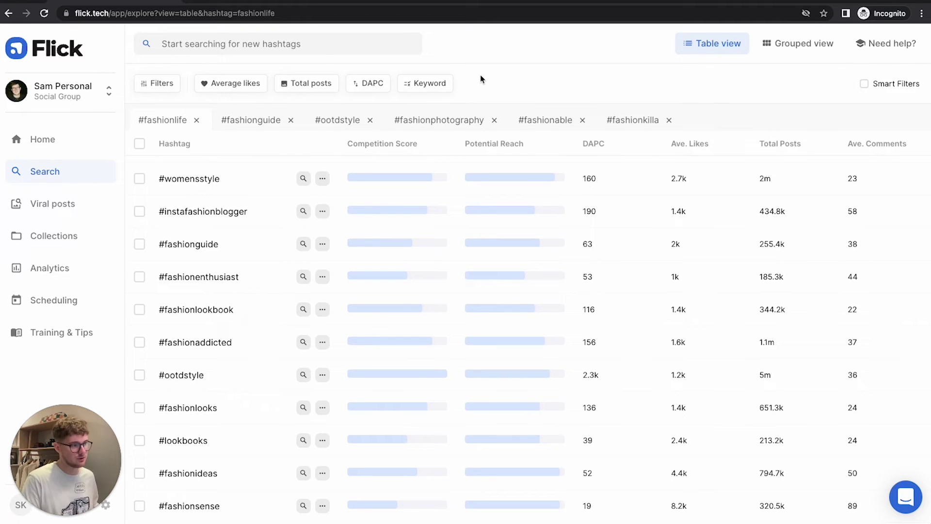
click(141, 243)
scroll(141, 250, down, 1)
click(140, 246)
scroll(141, 257, down, 1)
click(140, 264)
scroll(140, 300, down, 2)
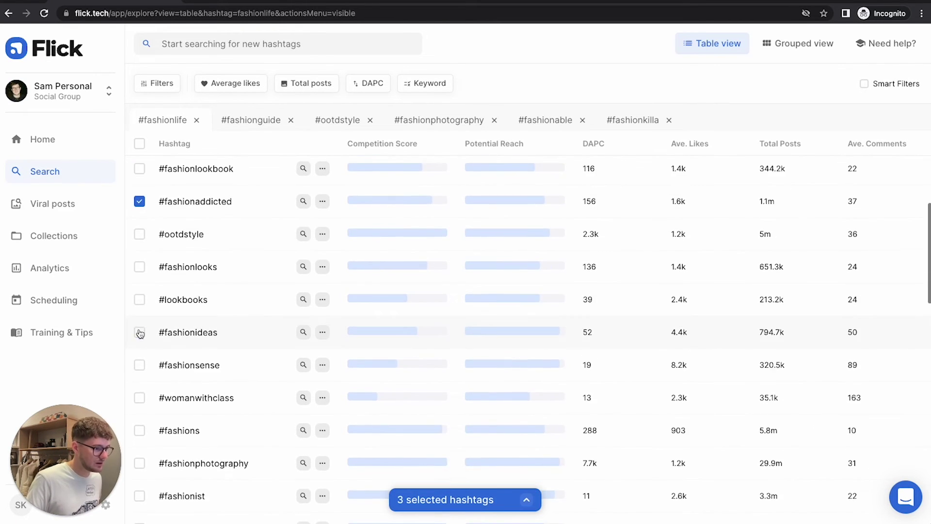
click(140, 333)
scroll(140, 333, down, 1)
click(140, 333)
scroll(138, 340, down, 2)
click(139, 375)
Tick #personalstyleblogger, #fashionblog, #fashiondiaries, #styleinspiration and #fashionismylife, then show the selection's actions.
scroll(139, 375, down, 2)
click(139, 307)
scroll(140, 310, down, 2)
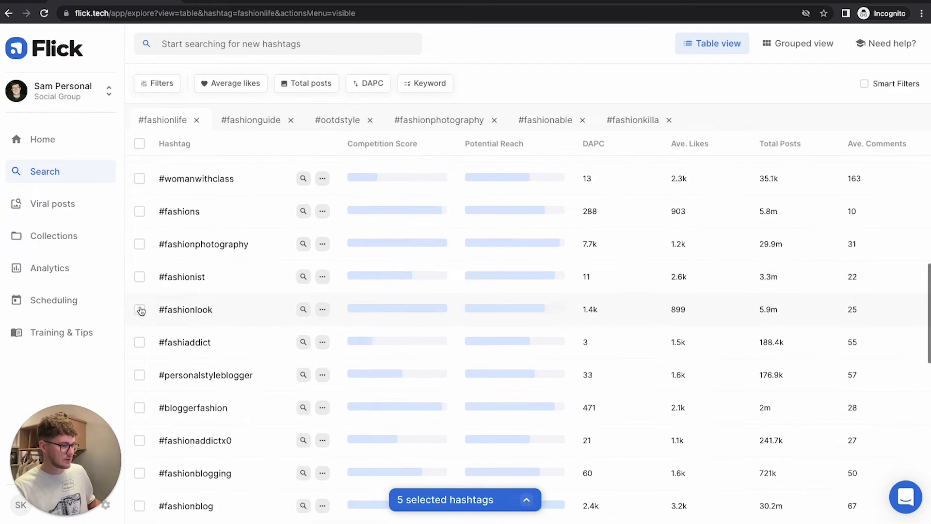
click(139, 375)
scroll(138, 437, down, 2)
click(139, 441)
scroll(138, 432, down, 2)
click(138, 422)
scroll(143, 446, down, 1)
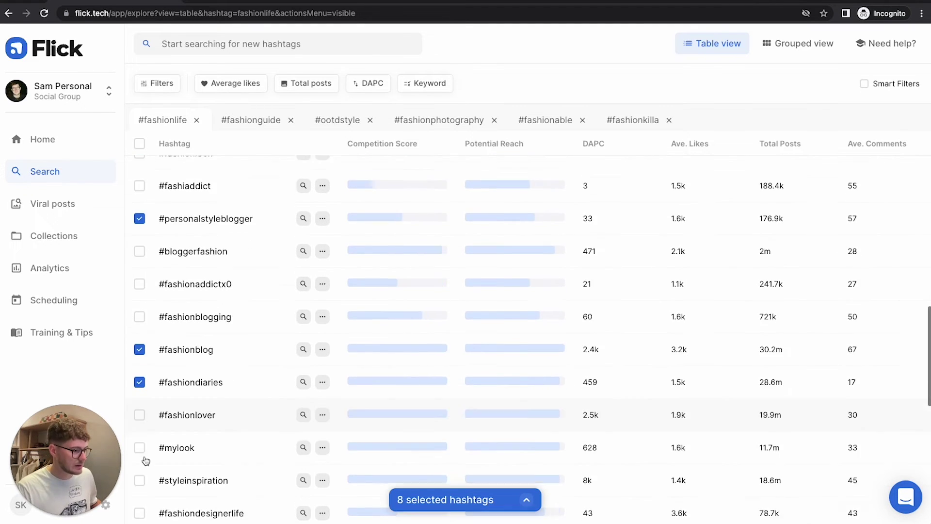
click(140, 480)
scroll(139, 477, down, 2)
click(140, 477)
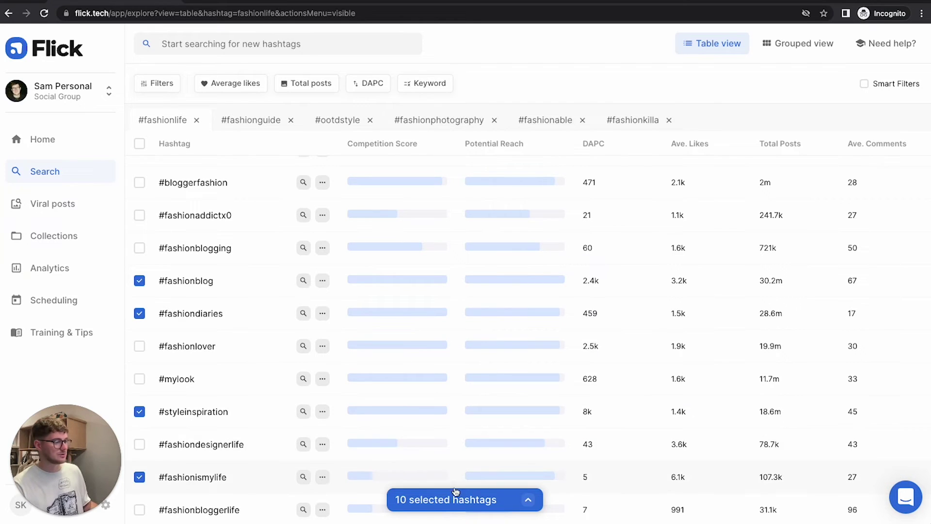
click(459, 502)
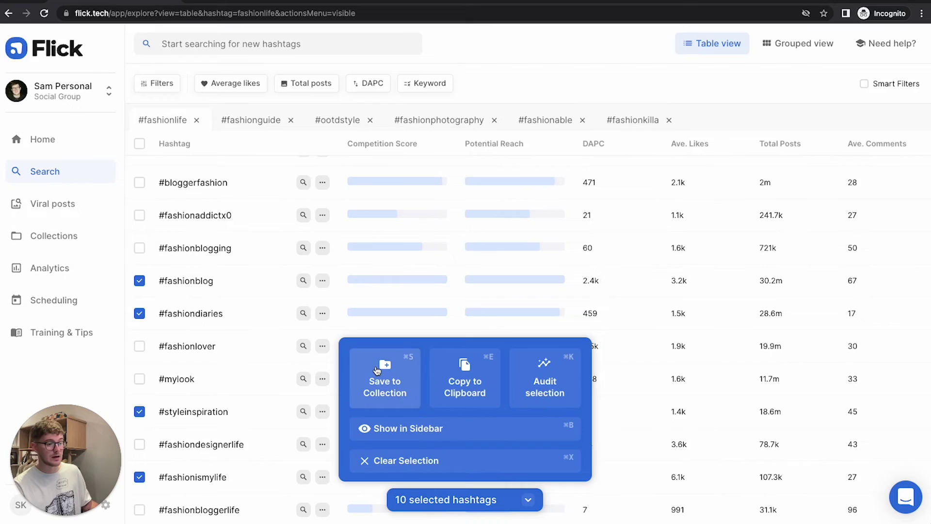
Create a collection named 'Fashion (General)' with the T-shirt emoji holding the ten hashtags.
click(377, 370)
scroll(493, 222, down, 3)
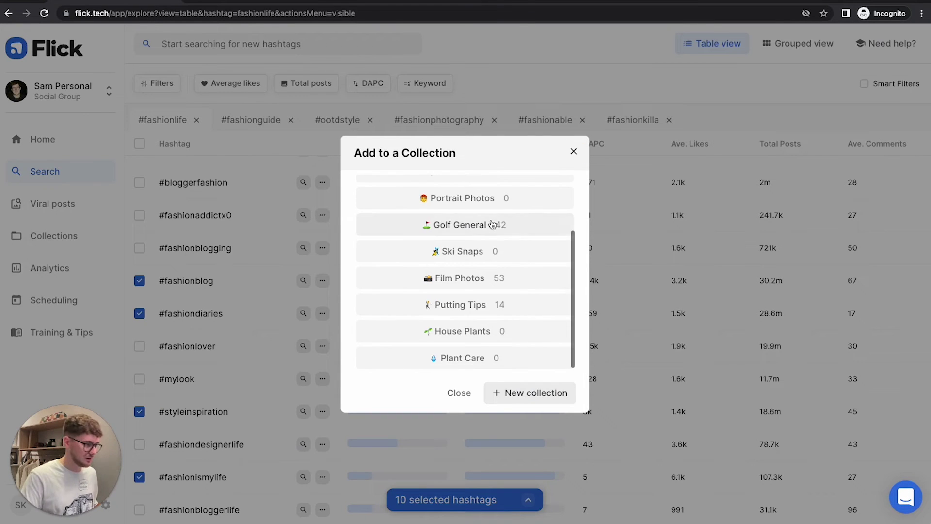
scroll(492, 223, up, 3)
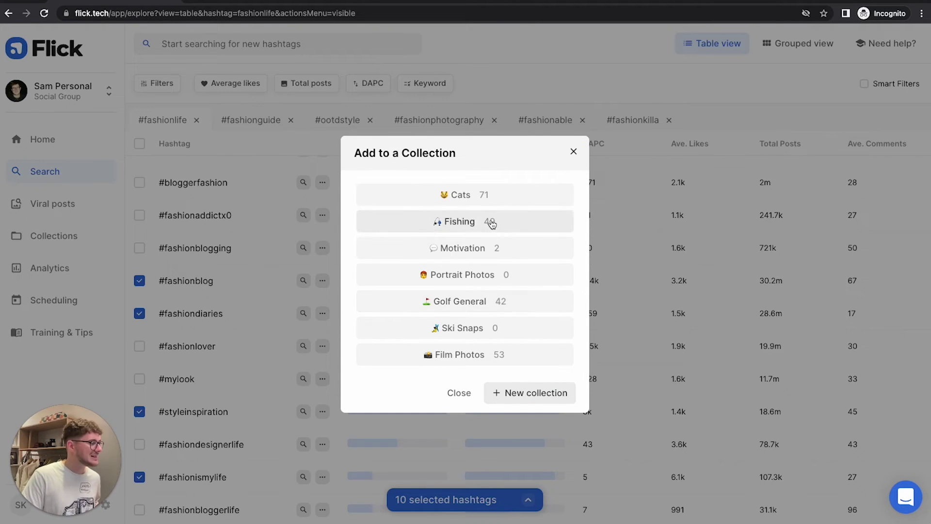
click(537, 392)
click(443, 285)
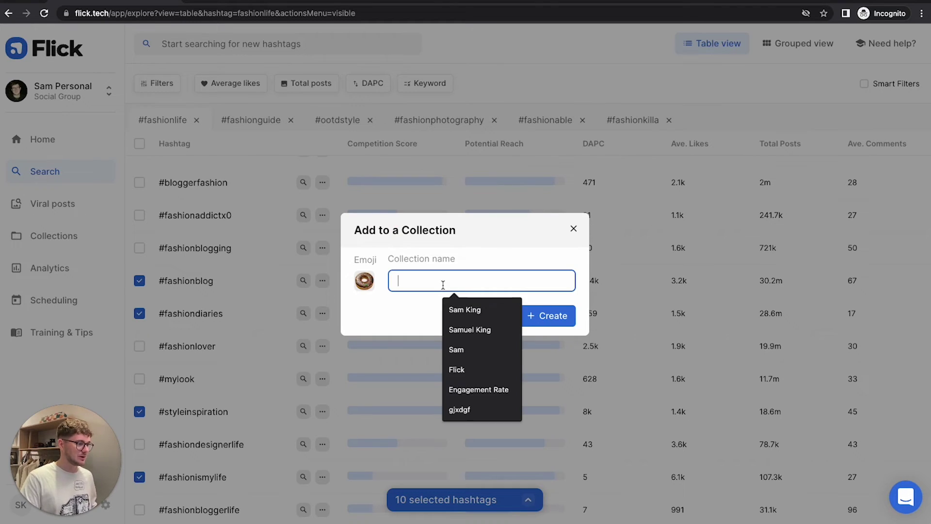
text(Fashion)
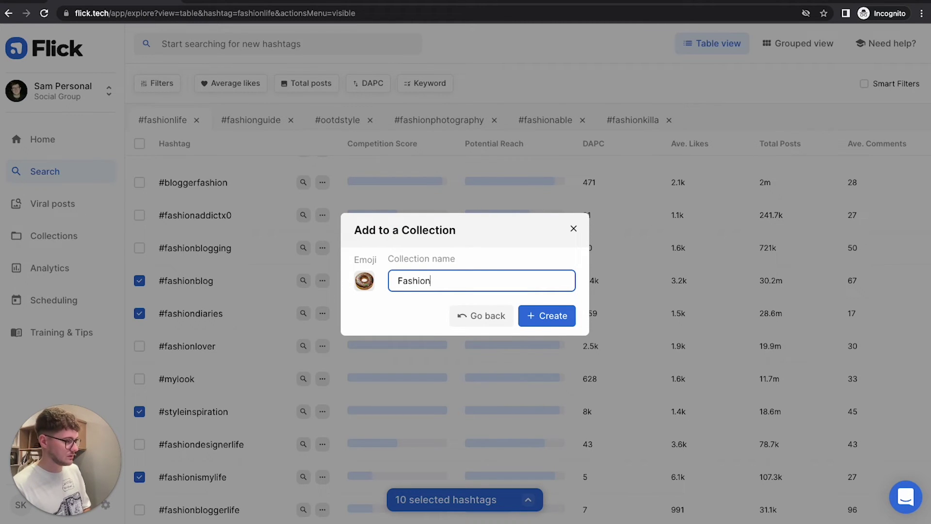
text( (General))
click(363, 281)
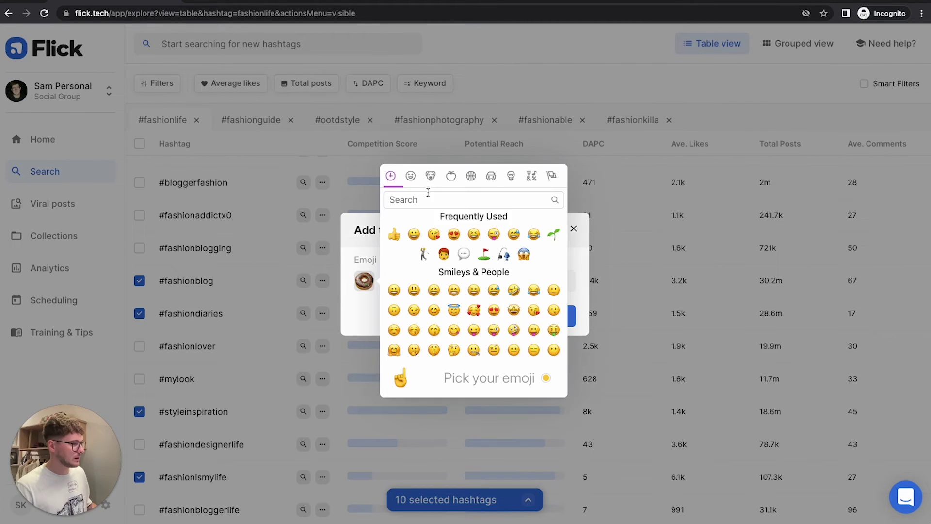
click(424, 200)
text(tshi)
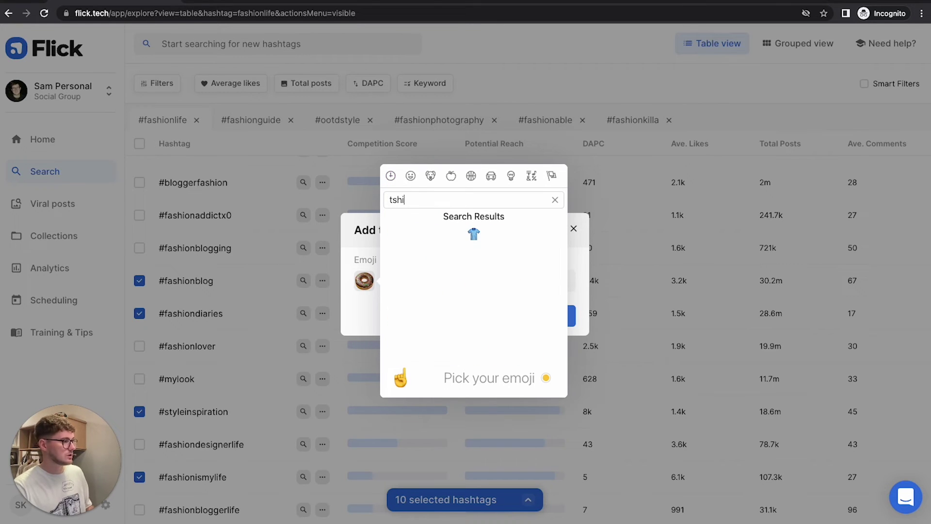
click(473, 235)
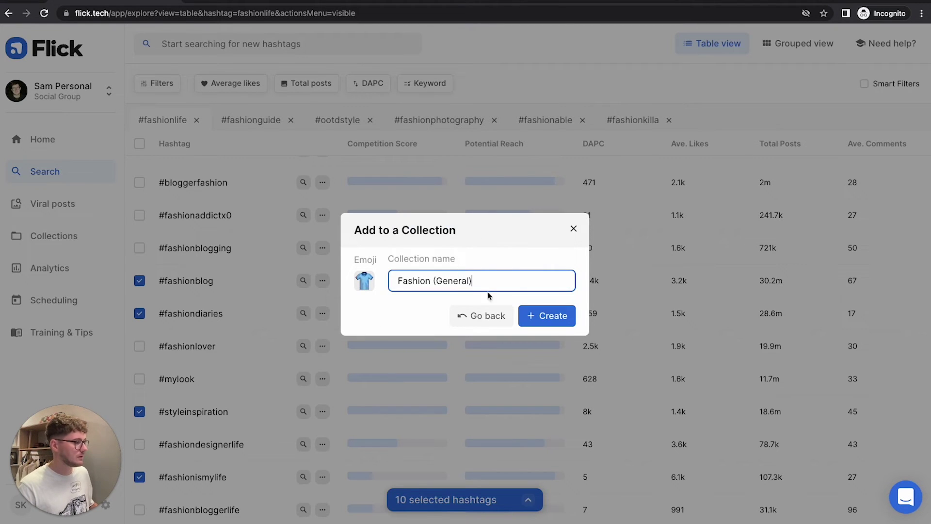
click(566, 319)
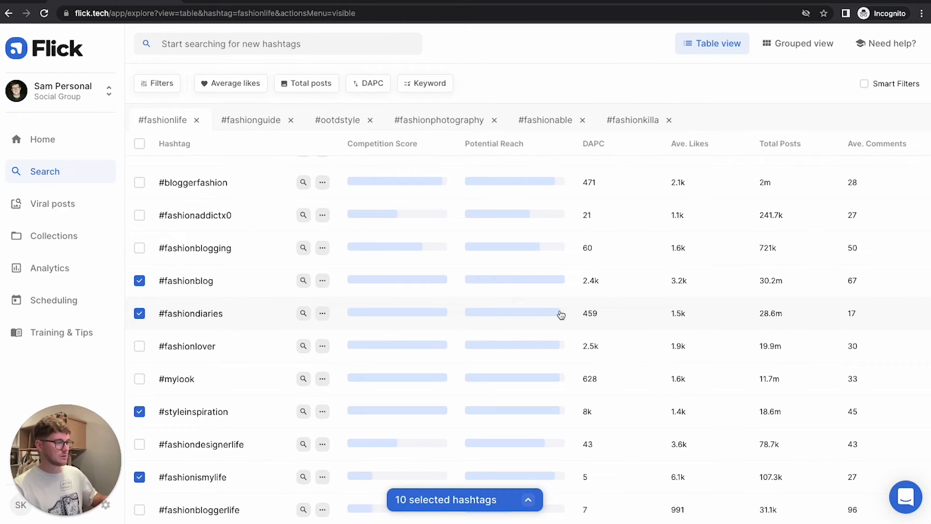
Go to the Collections page from the left sidebar.
mouse_move(561, 315)
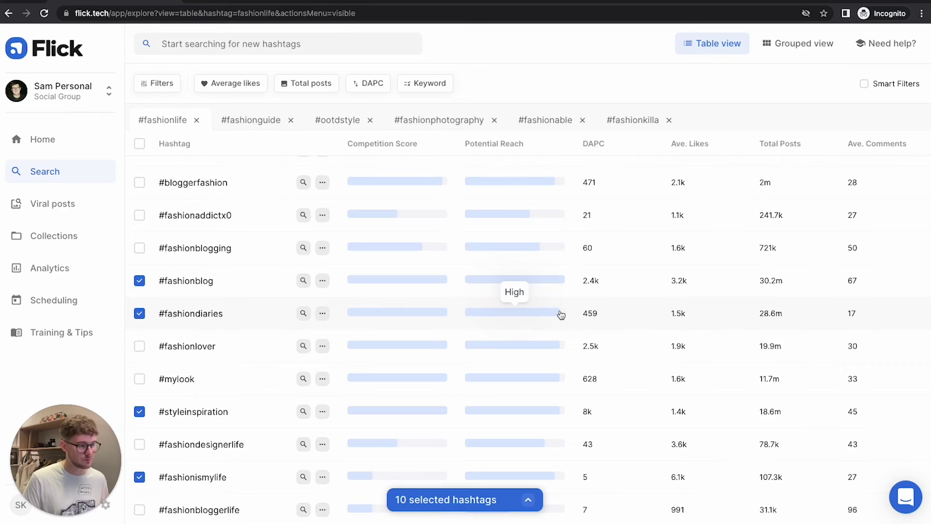
click(53, 235)
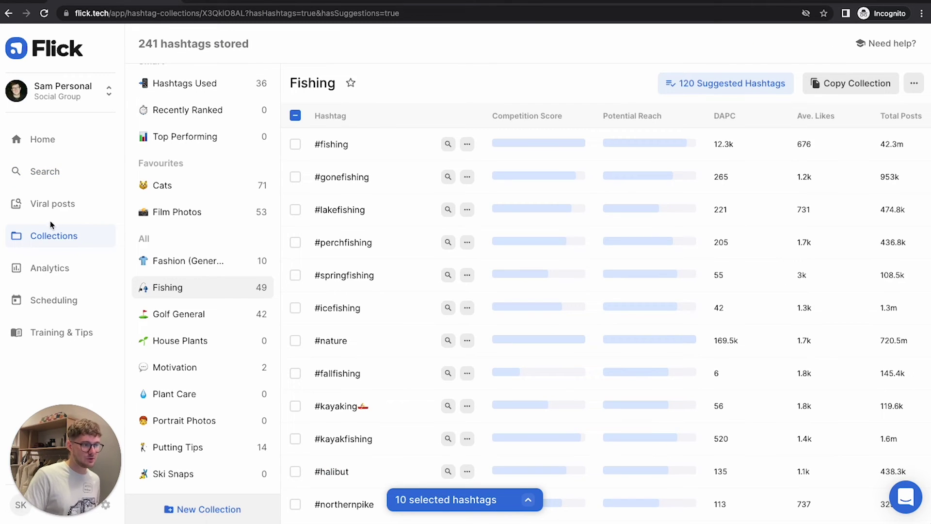
Open the Fashion (General) collection and deselect all of its hashtags.
click(178, 270)
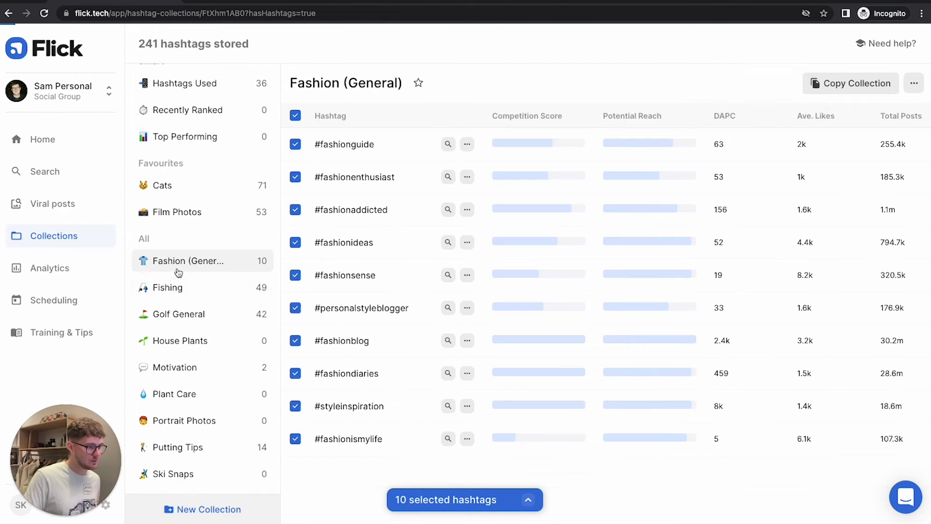
click(296, 116)
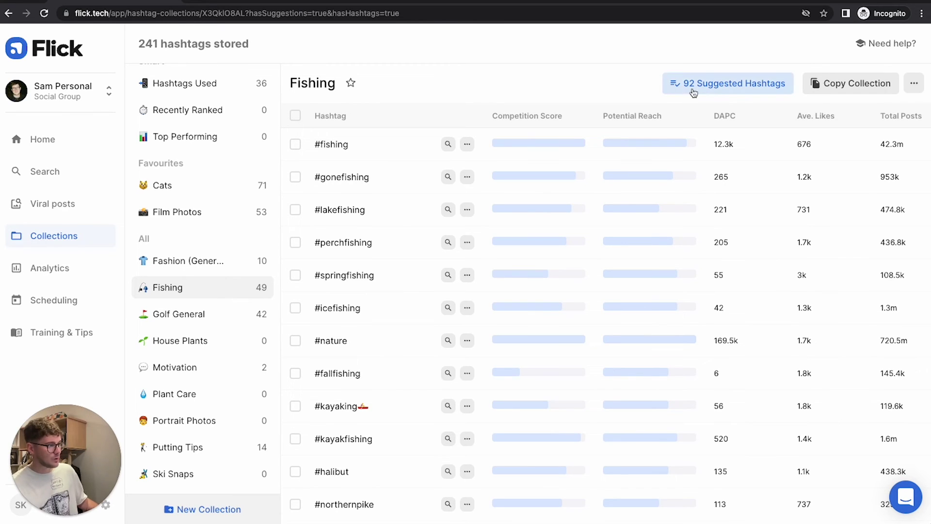
click(719, 87)
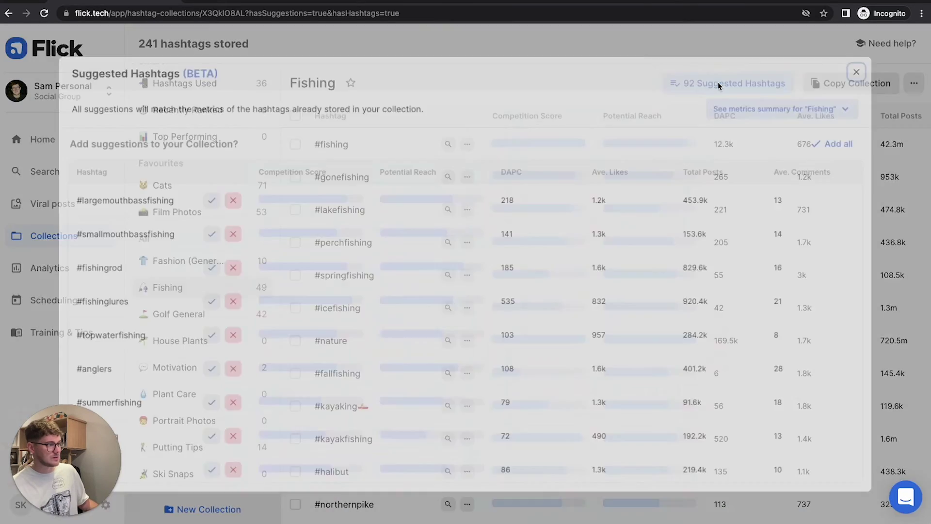
scroll(250, 297, down, 2)
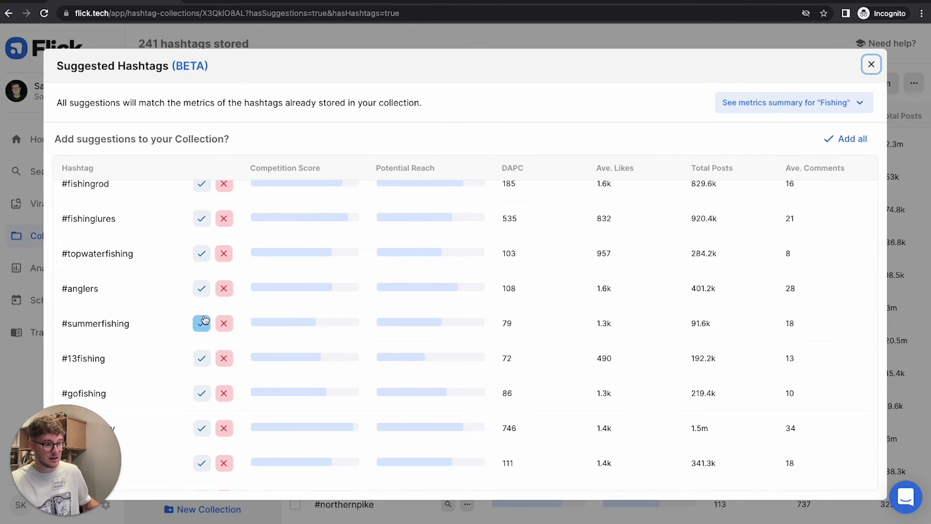
scroll(225, 461, down, 3)
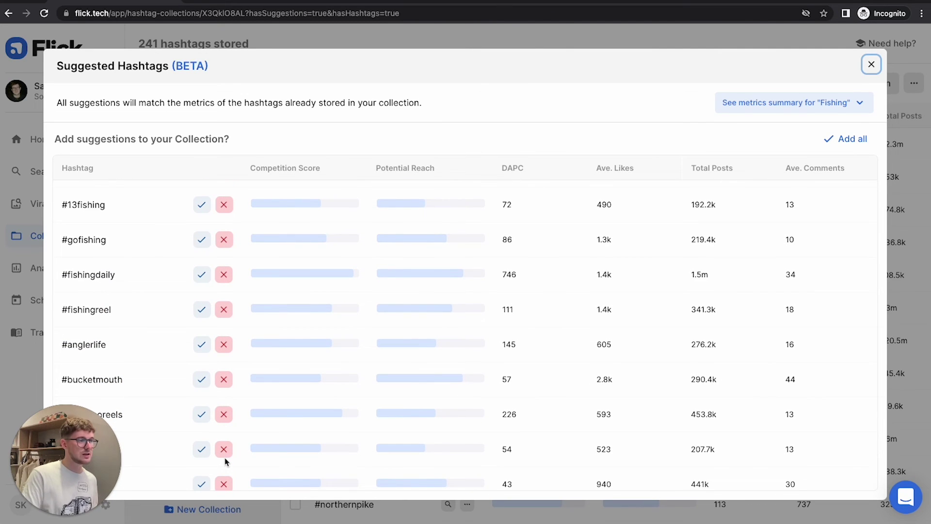
key(Escape)
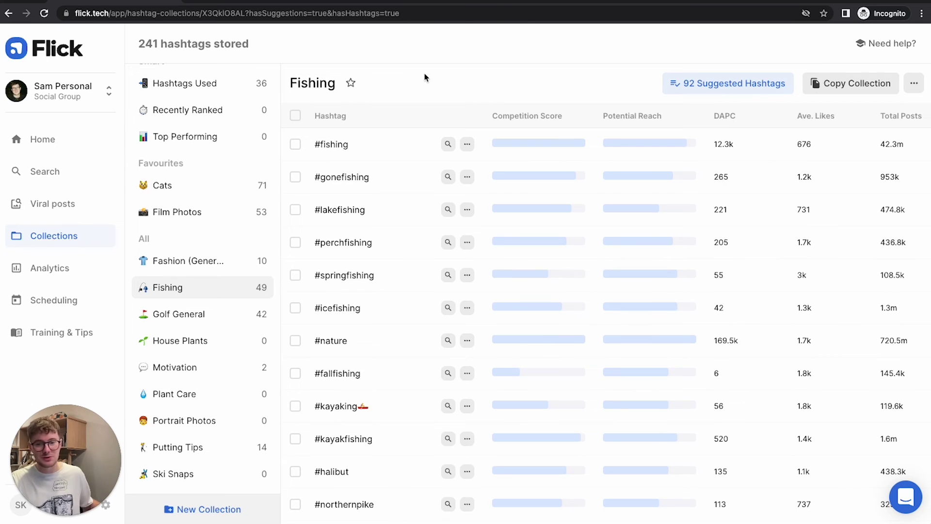
scroll(425, 78, down, 1)
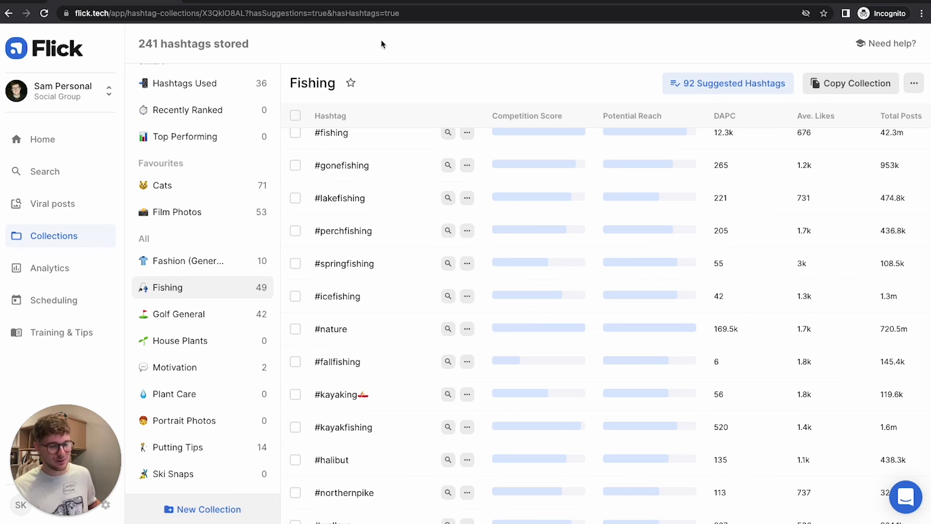
click(903, 493)
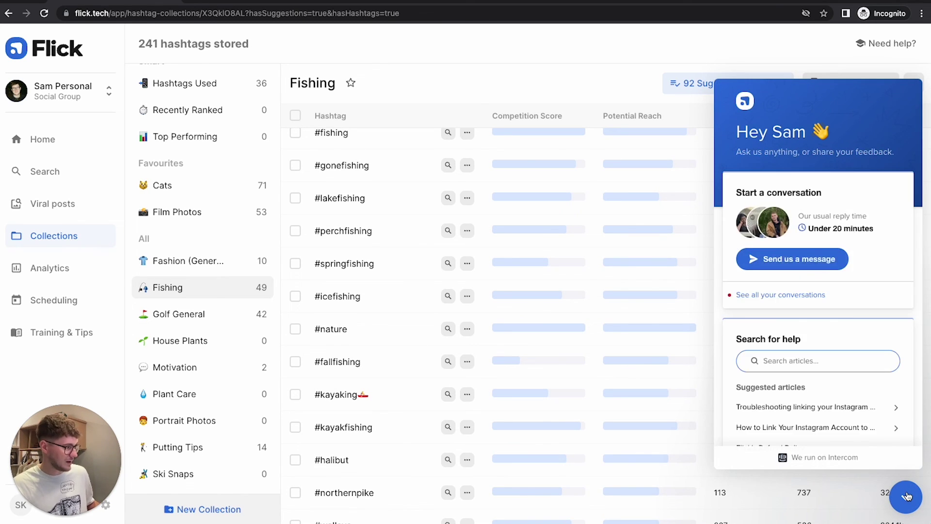
click(592, 53)
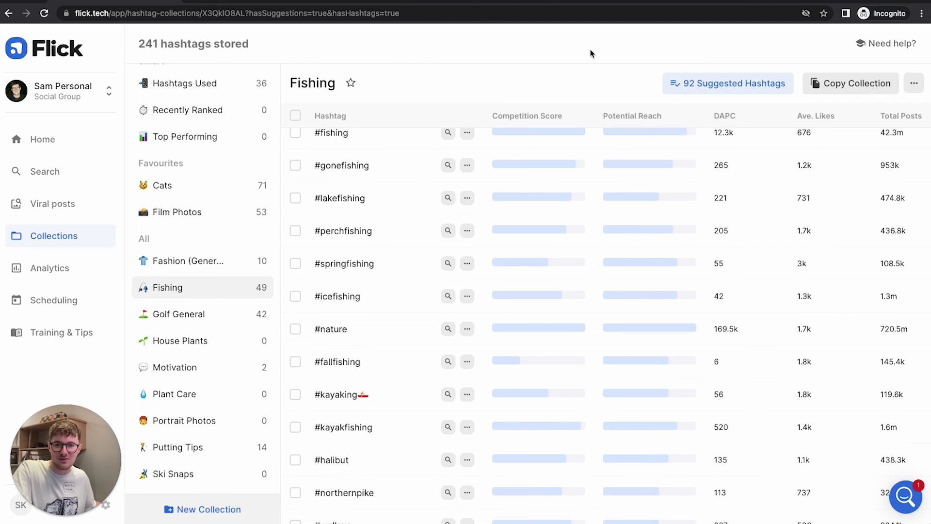